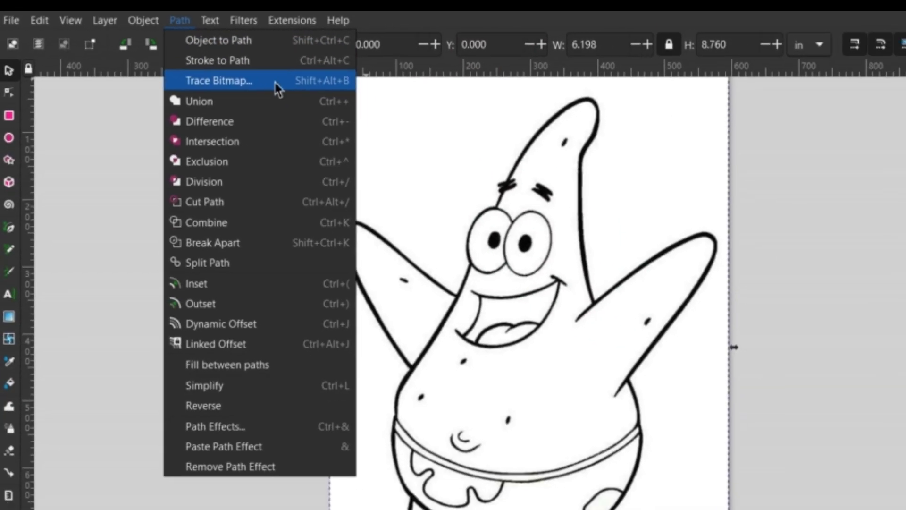
- Trace the cartoon starfish bitmap as a single scan with Brightness cutoff at threshold 0.450, and pull the traced path off the original
left_click(414, 110)
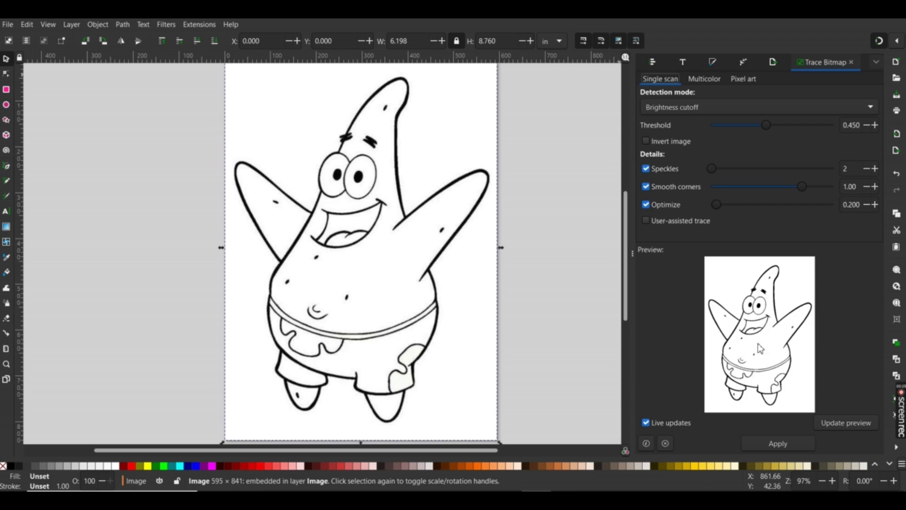
left_click(755, 444)
mouse_move(355, 232)
left_mouse_down()
mouse_move(264, 232)
mouse_move(498, 232)
left_mouse_up()
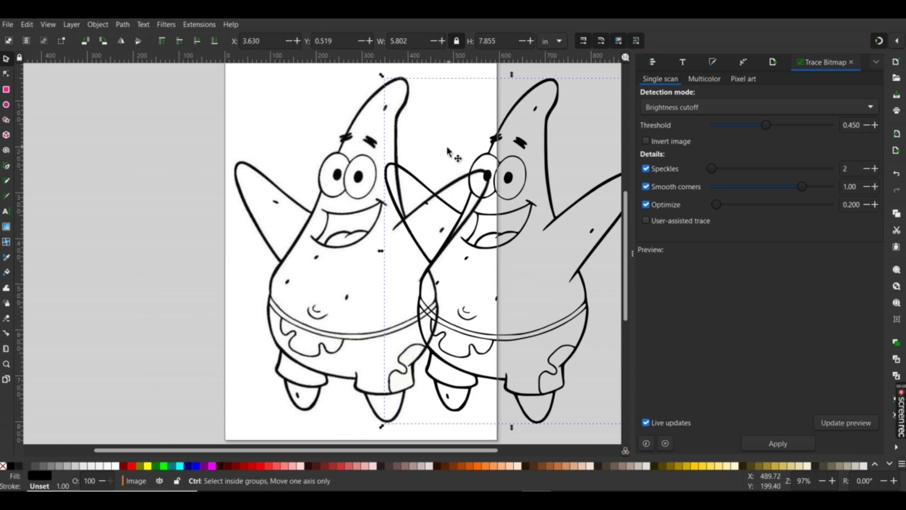
- Move the original bitmap off the page to its left and place the traced path in the middle of the page
scroll(449, 156, "up", 3)
mouse_move(481, 179)
left_mouse_down()
mouse_move(115, 182)
mouse_move(110, 174)
mouse_move(368, 178)
left_mouse_up()
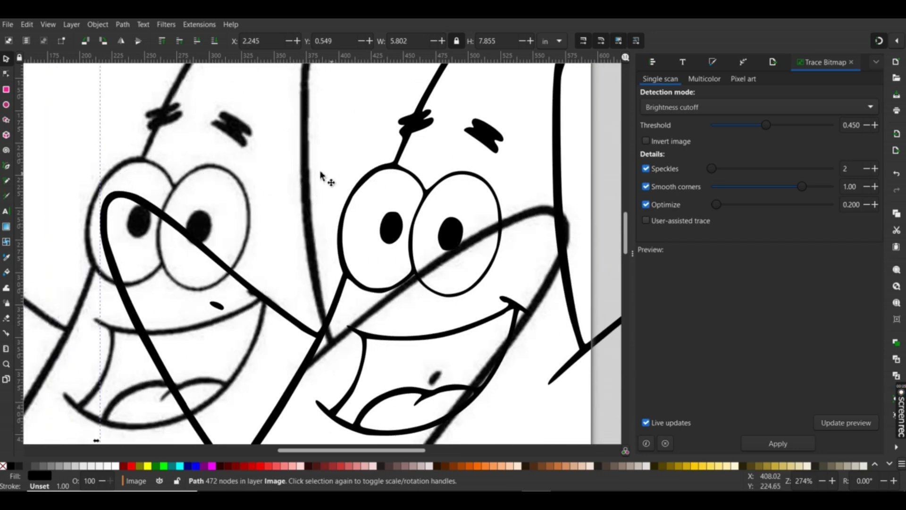
scroll(313, 192, "down", 4, "ctrl")
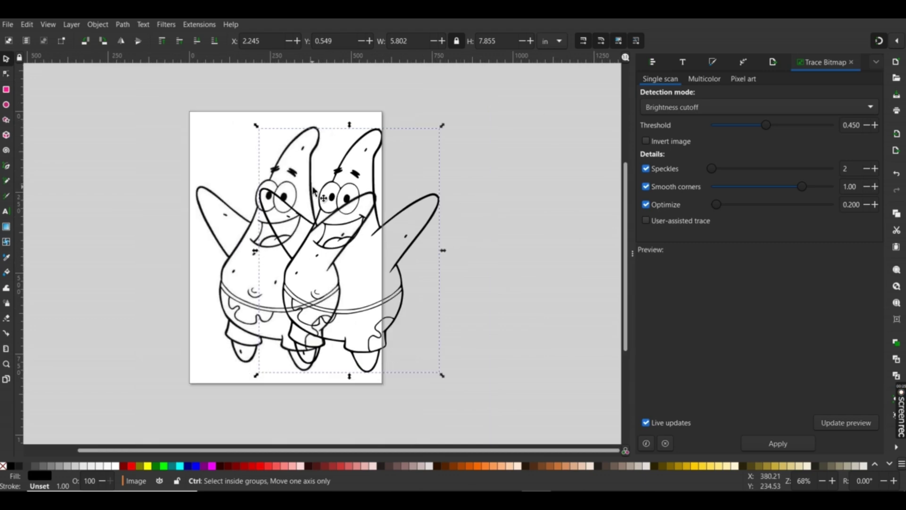
left_click(237, 228)
mouse_move(238, 228)
left_mouse_down()
mouse_move(181, 217)
mouse_move(40, 218)
left_mouse_up()
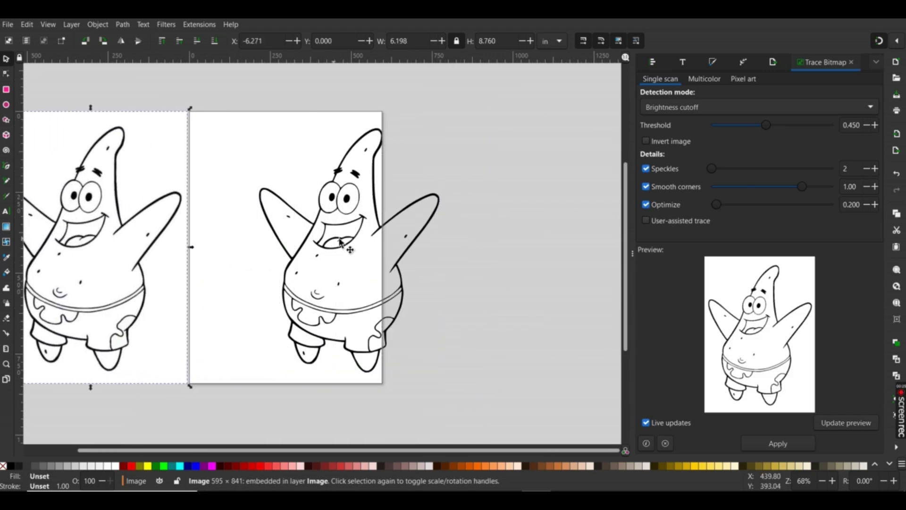
mouse_move(343, 248)
left_mouse_down()
mouse_move(499, 245)
mouse_move(281, 250)
left_mouse_up()
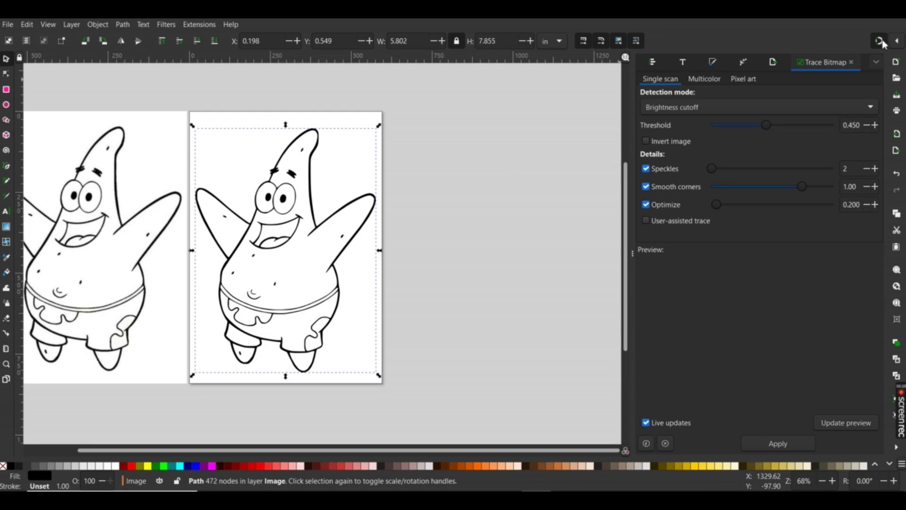
- Break the traced path apart into separate paths
key("3")
left_click_drag(482, 453, 437, 457)
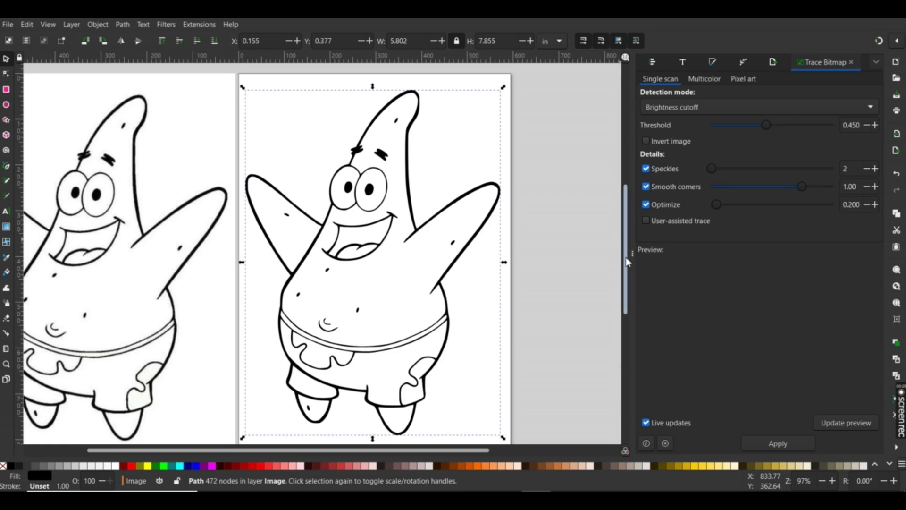
mouse_move(627, 261)
left_mouse_down()
mouse_move(627, 276)
mouse_move(627, 255)
left_mouse_up()
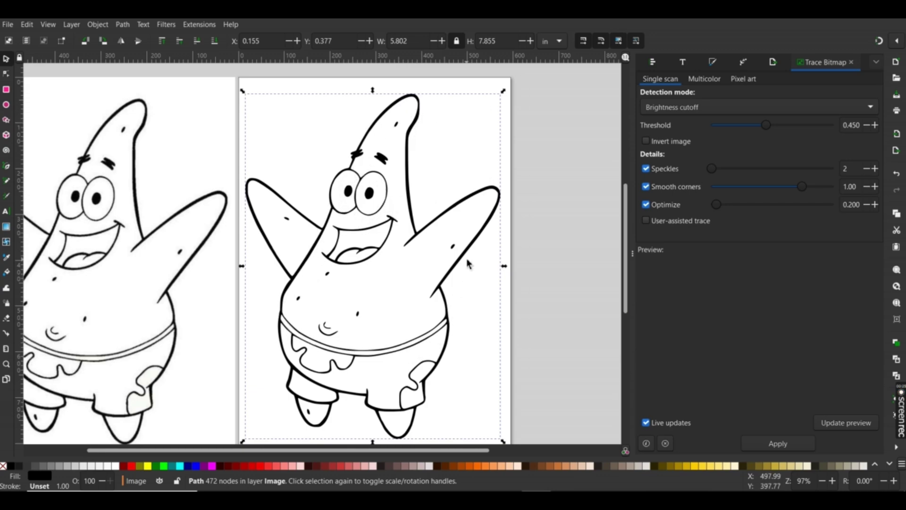
left_click(73, 25)
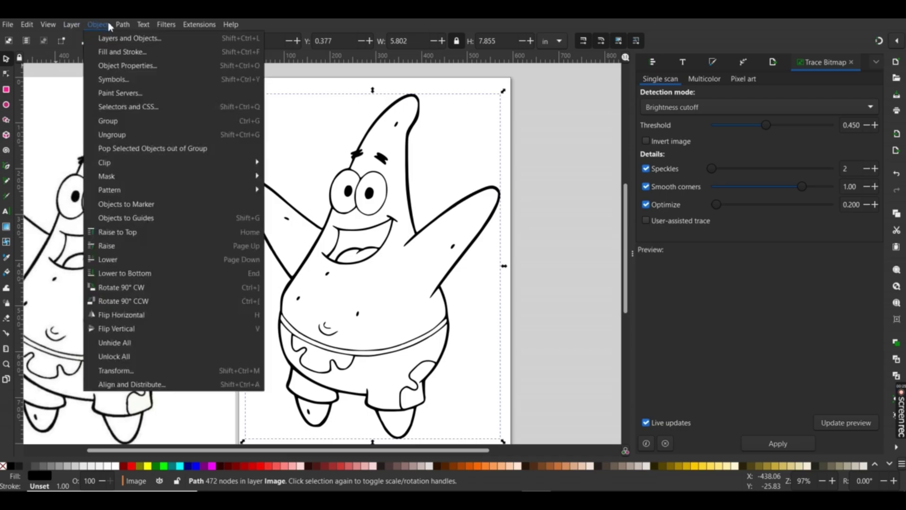
mouse_move(124, 27)
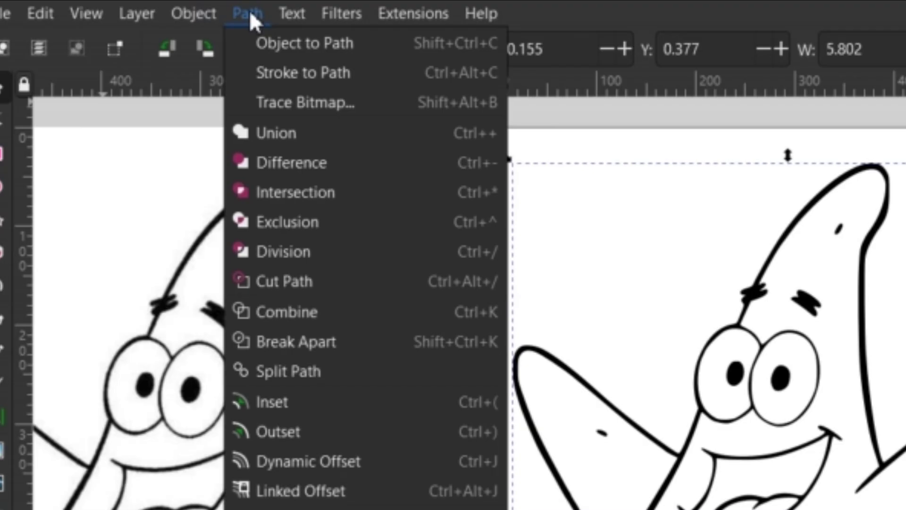
left_click(320, 339)
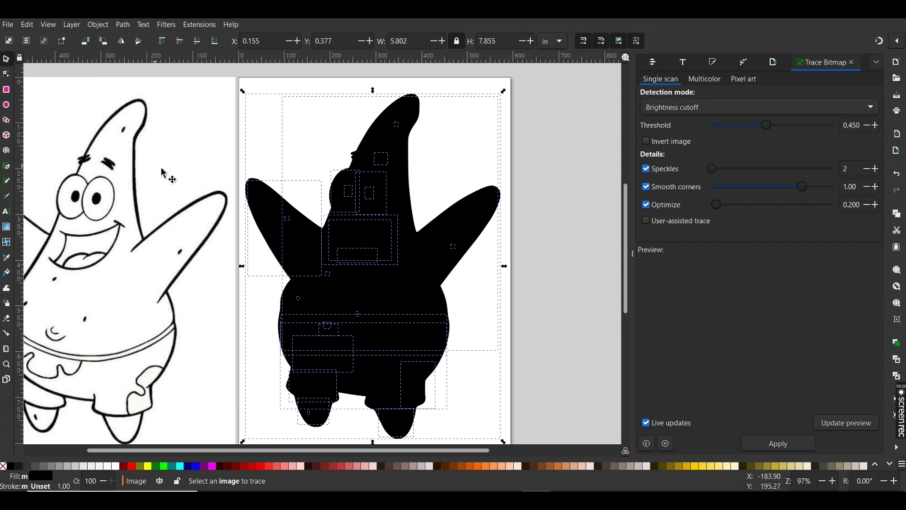
- Remove the fill from all the separated paths and give them a black stroke
left_click(3, 466)
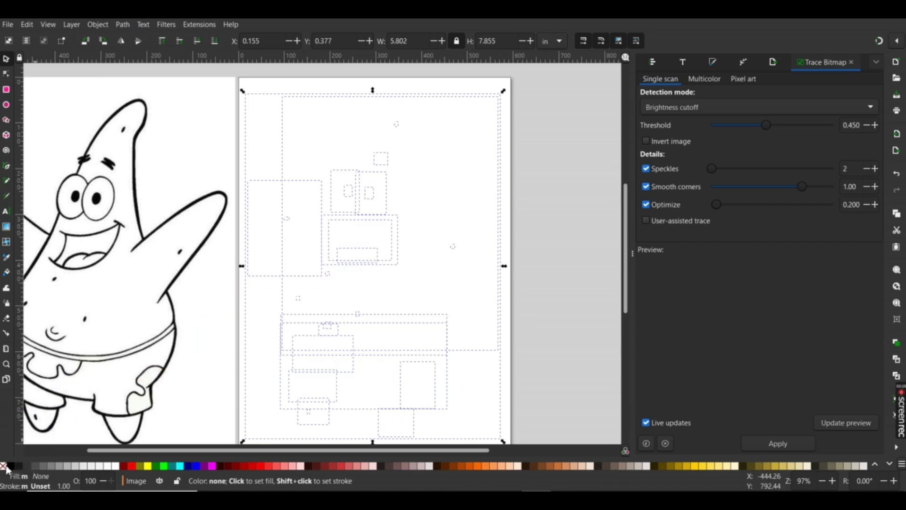
left_click(132, 466, "shift")
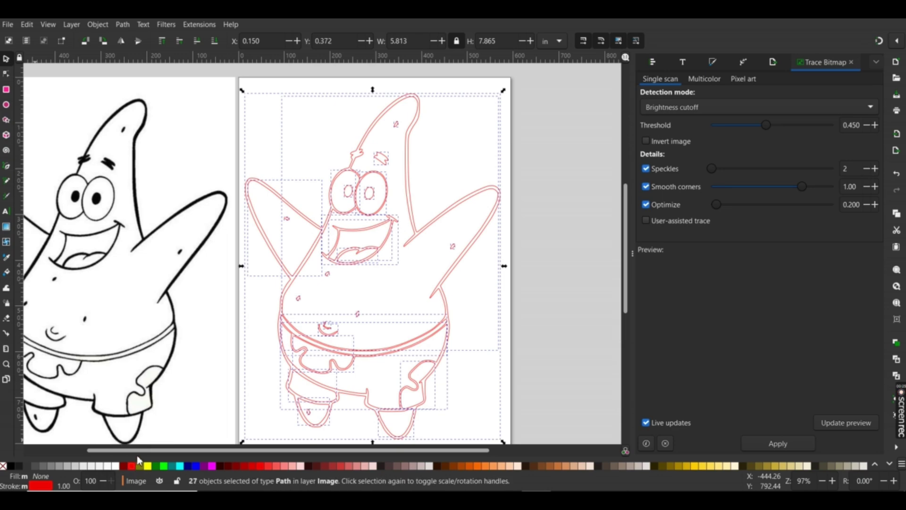
left_click(13, 467, "shift")
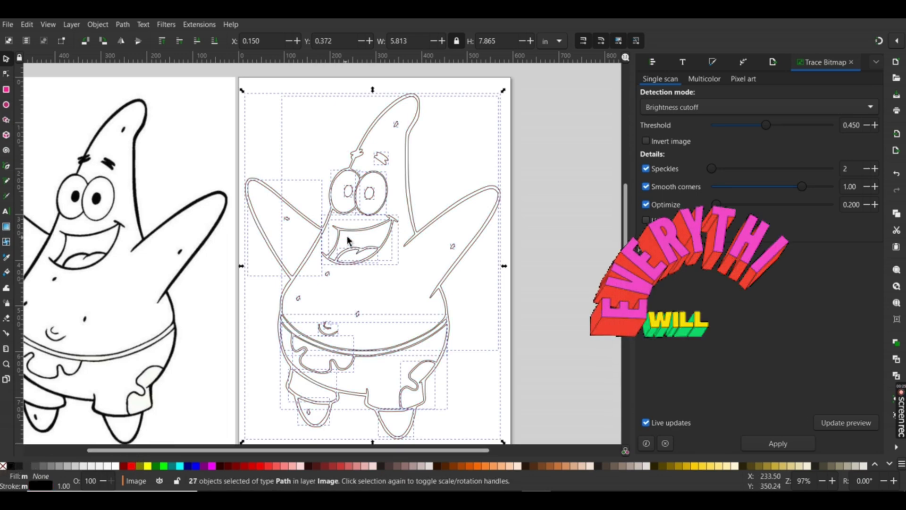
- Delete the outermost body outline so that only the inner contour lines are left
left_click(531, 149)
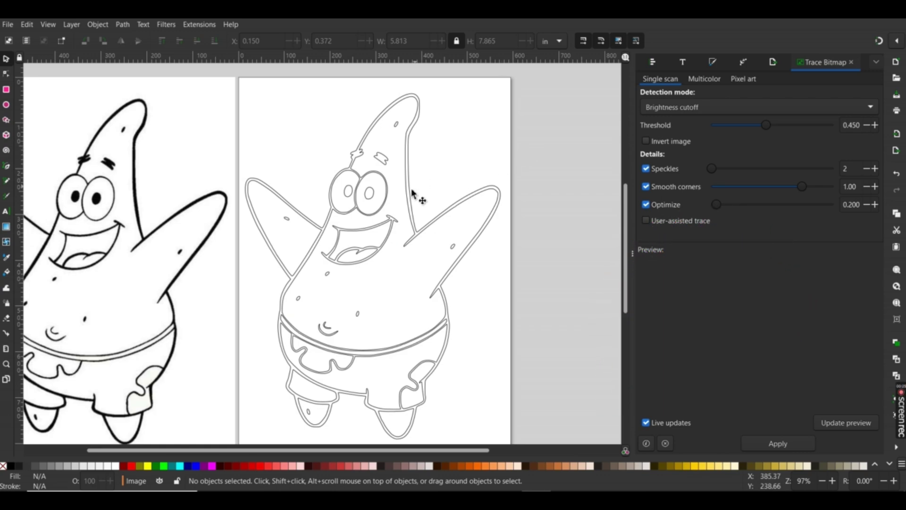
left_click(410, 203)
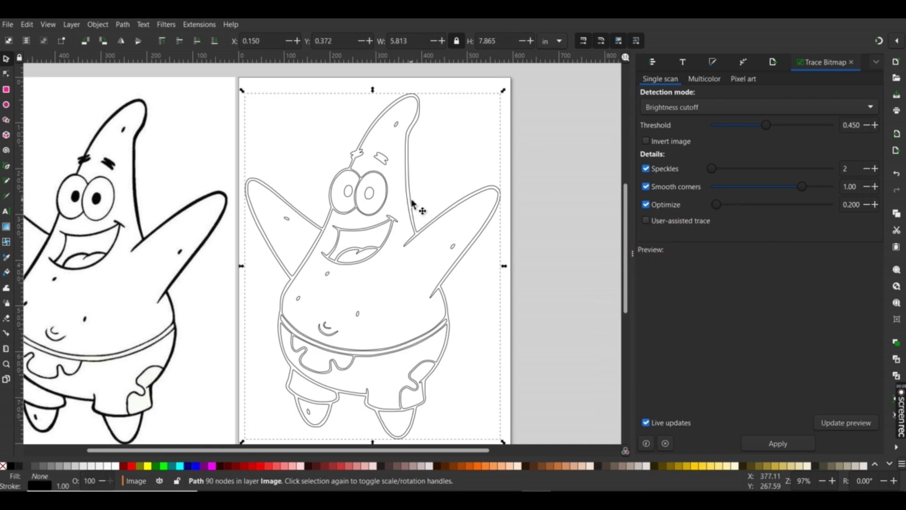
key("Delete")
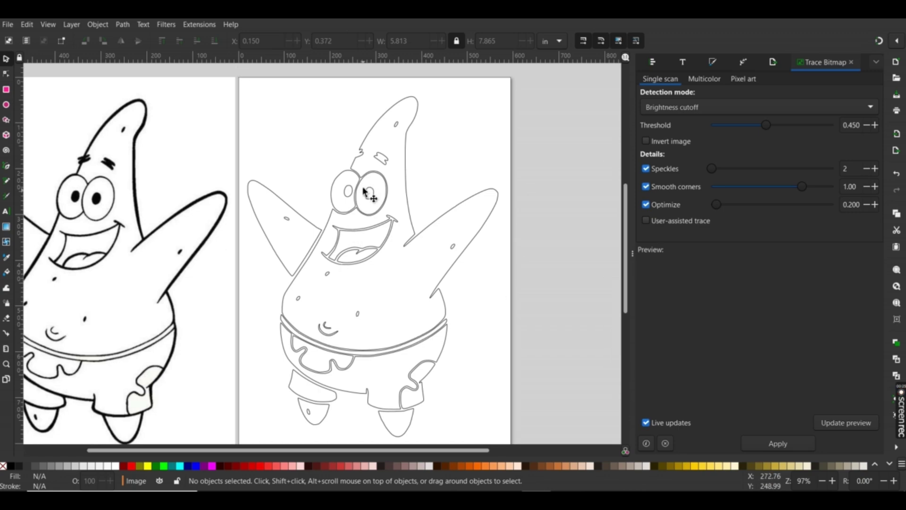
- Draw an upright ellipse about the size of an eye and move it over the traced eyes
scroll(366, 191, "up", 5)
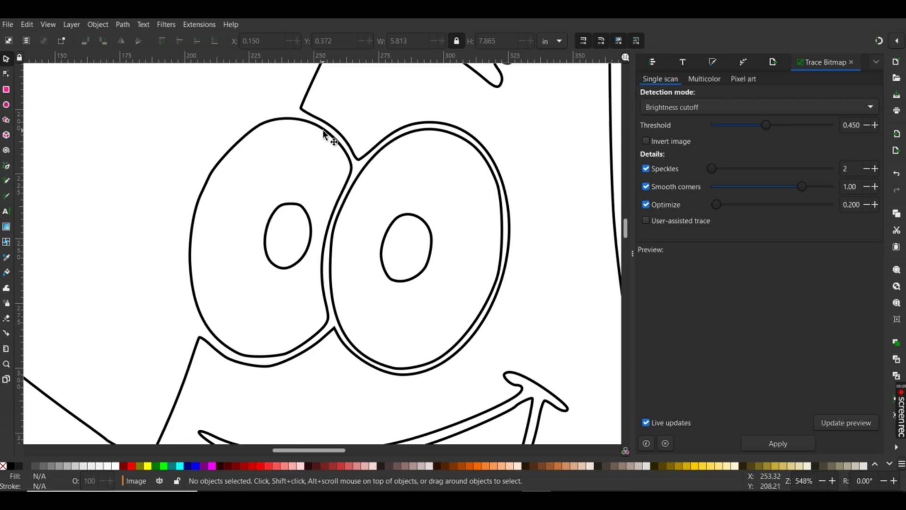
scroll(377, 266, "down", 3)
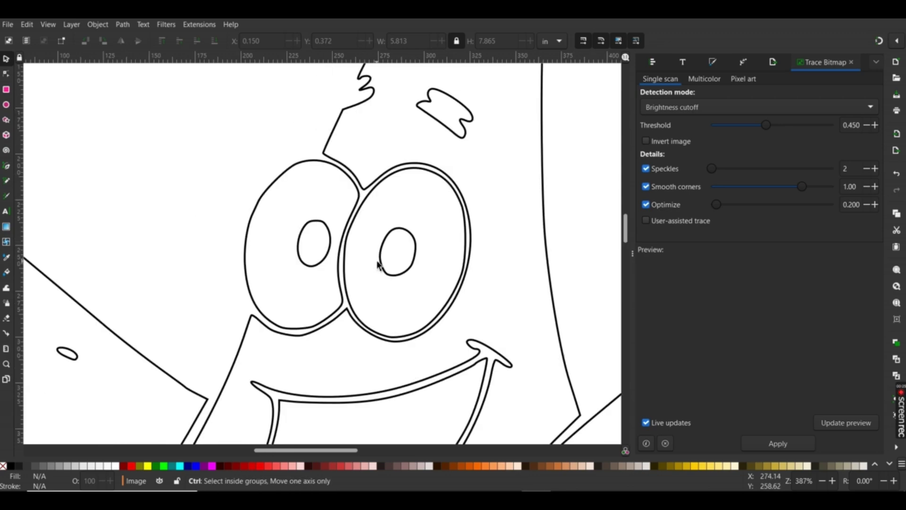
left_click(6, 106)
left_click_drag(256, 180, 315, 259)
left_click(8, 60)
left_click_drag(313, 206, 426, 219)
- Tilt and resize the ellipse to about 0.716 by 0.963 in to match the traced eye, and give it a red stroke
left_click(416, 242)
left_click_drag(415, 233, 421, 232)
left_click(371, 288)
left_click(380, 289)
left_click_drag(360, 294, 353, 302)
left_click_drag(353, 257, 355, 259)
left_click(392, 248)
mouse_move(406, 220)
left_mouse_down()
mouse_move(317, 178)
mouse_move(295, 133)
mouse_move(277, 162)
mouse_move(364, 242)
left_mouse_up()
left_click(260, 467, "shift")
- Duplicate the red ellipse so each eye is covered by one, and move both ellipses to the empty area beside the head
key("ctrl+d")
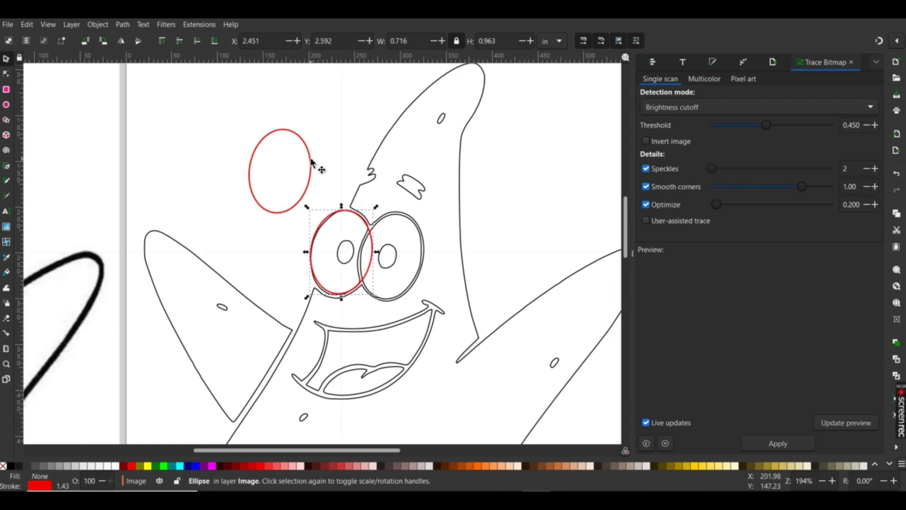
left_click_drag(314, 166, 426, 252)
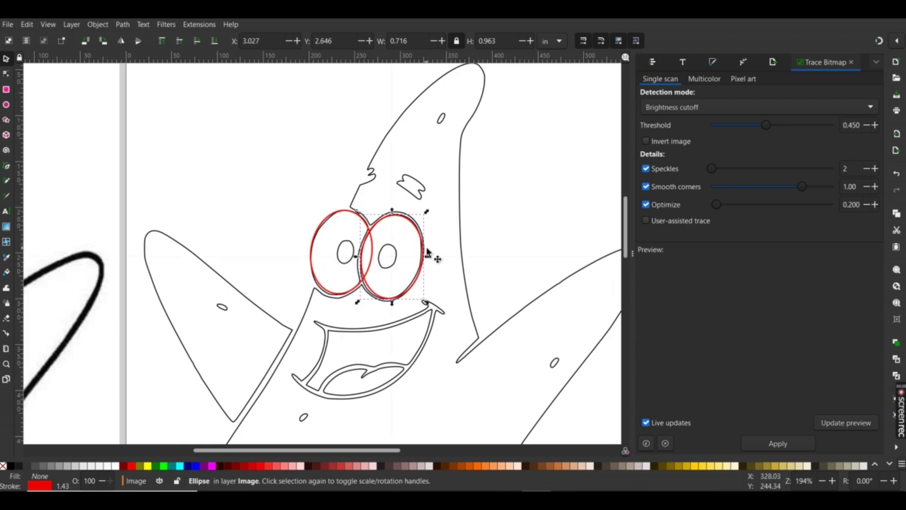
left_click(331, 215, "shift")
left_click_drag(331, 215, 210, 127)
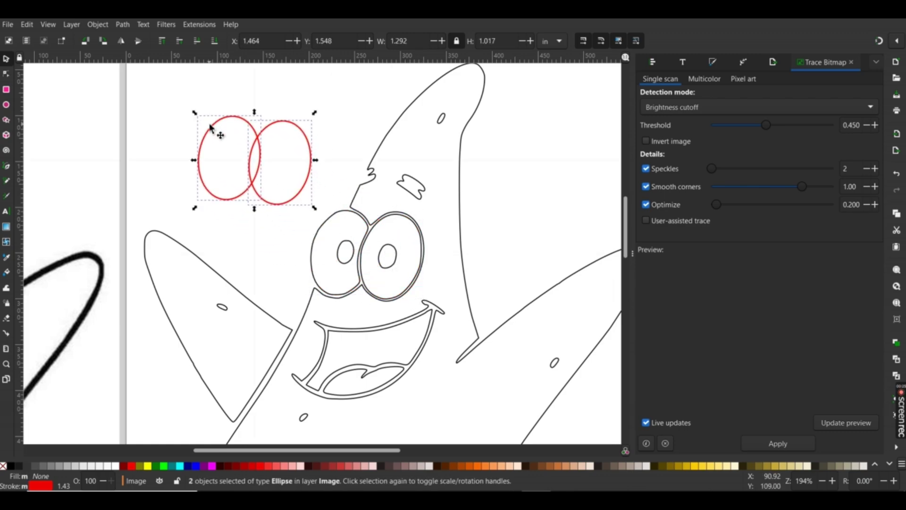
- Cut the overlap out of the red left-eye ellipse by subtracting the magenta ellipse with Difference
left_click(272, 101)
left_click(269, 126)
left_click(236, 117, "shift")
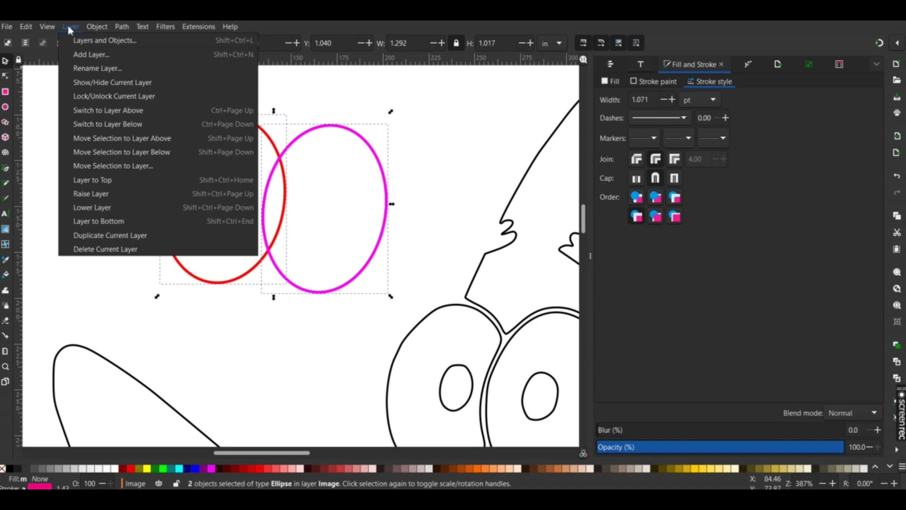
mouse_move(100, 21)
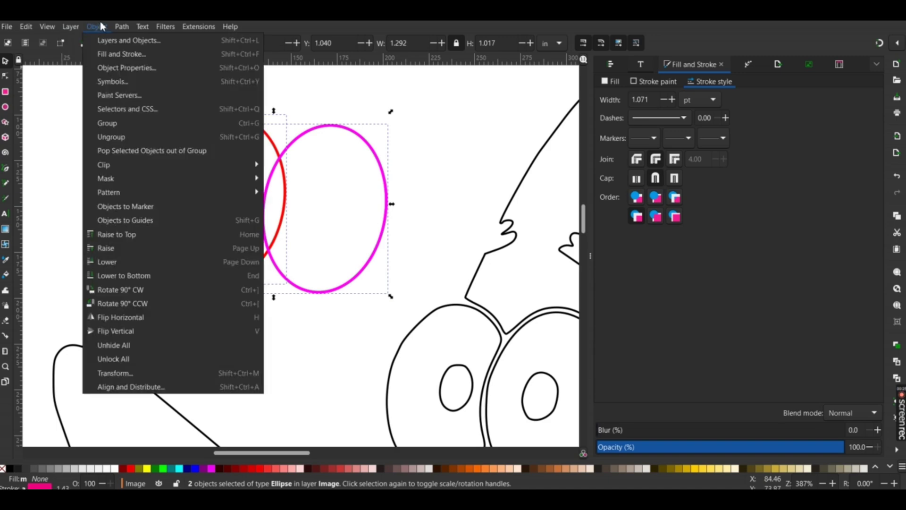
left_click(144, 100)
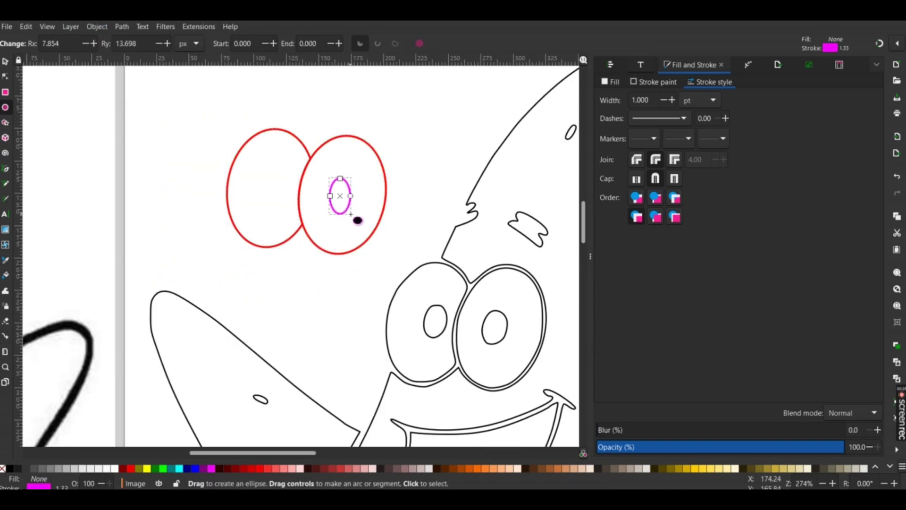
- Tilt the magenta pupil ellipse in the right eye and place a duplicate of it in the left eye
mouse_move(355, 218)
left_mouse_down()
mouse_move(287, 202)
mouse_move(297, 203)
left_mouse_up()
key("ctrl+d")
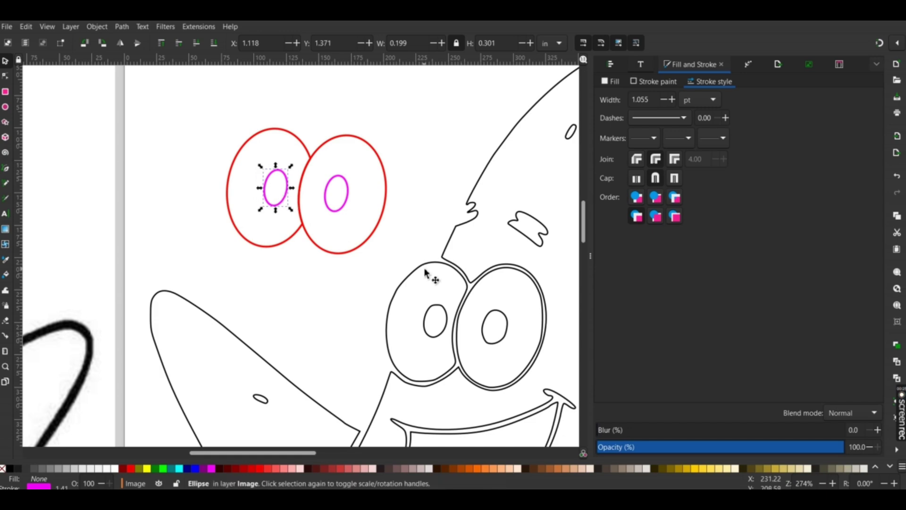
- Delete the traced inner outlines and pupils of both eyes from the face, and shift the redrawn eyes slightly down
left_click(431, 269)
key("Delete")
left_click(427, 307)
key("Delete")
left_click_drag(394, 251, 404, 269)
left_click_drag(254, 177, 251, 224)
left_click(484, 326)
key("Delete")
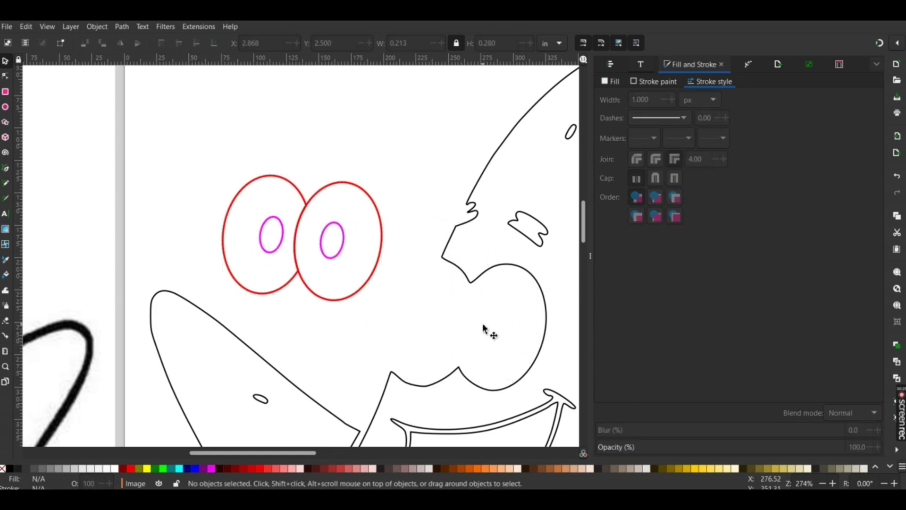
- Move the redrawn eyes and pupils together onto the face, into the eye-shaped notch of the head outline
left_click_drag(484, 325, 445, 292)
left_click_drag(140, 123, 358, 282)
left_click_drag(261, 222, 421, 307)
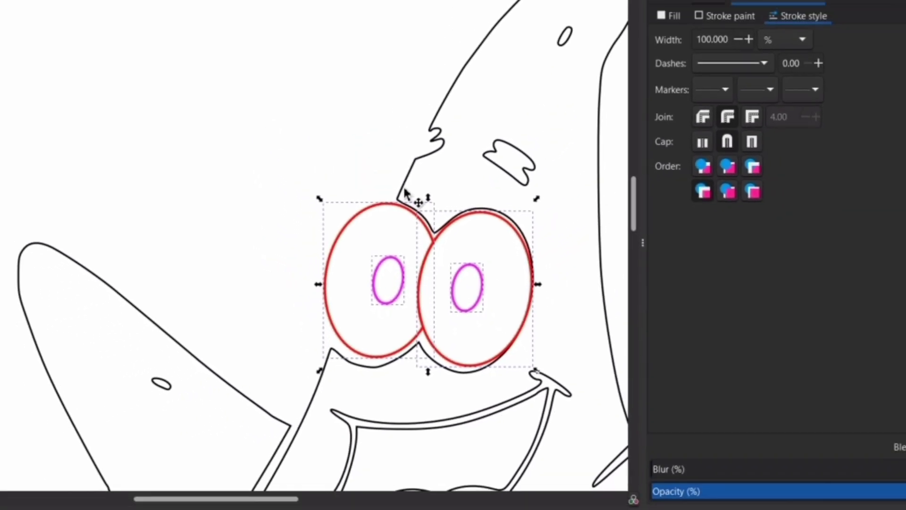
left_click(416, 217)
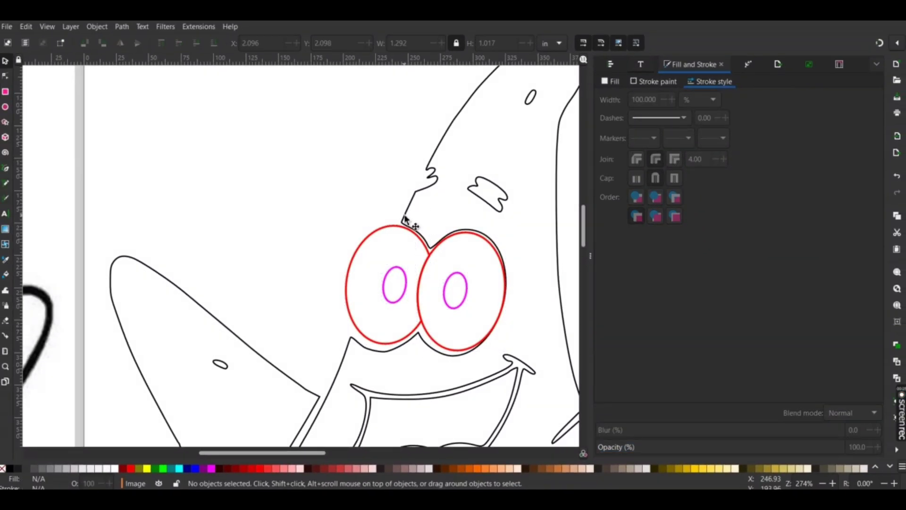
- Delete the nodes of the head outline that run around the two eyes
double_click(407, 218)
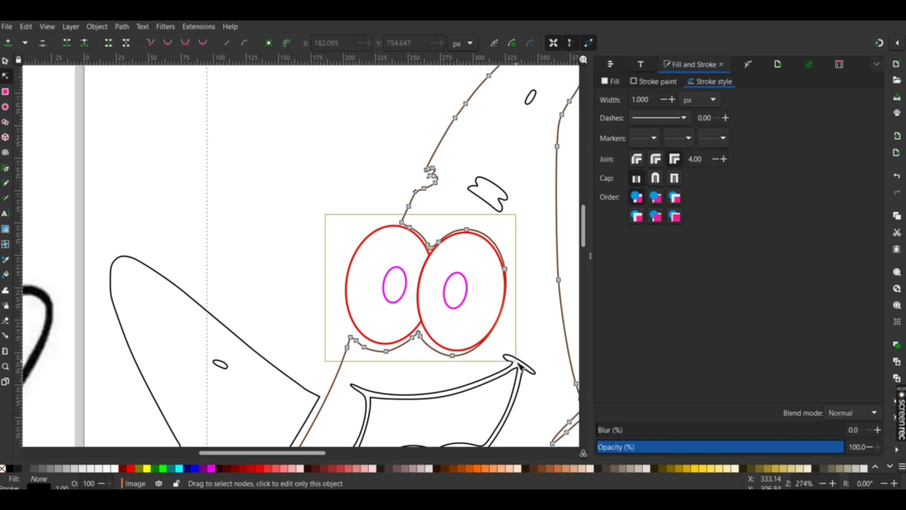
left_click_drag(518, 363, 519, 346)
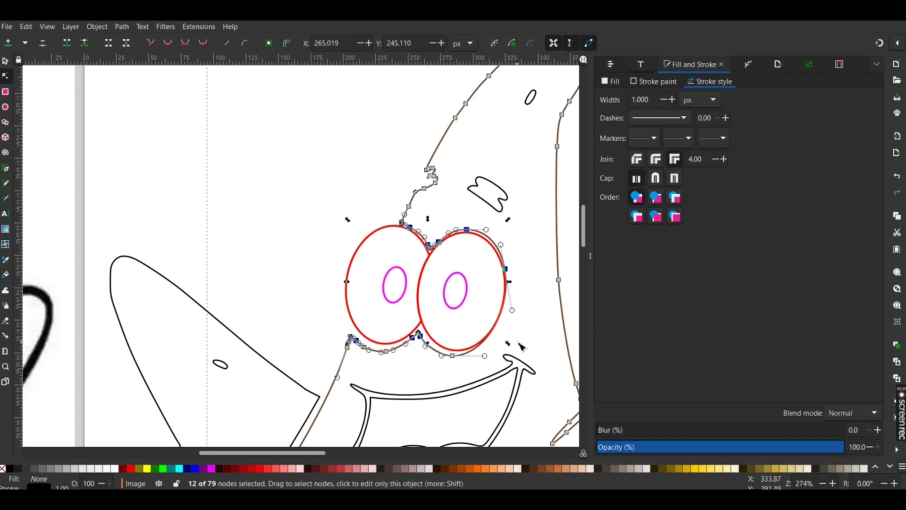
key("Delete")
left_click_drag(500, 376, 363, 308)
key("Delete")
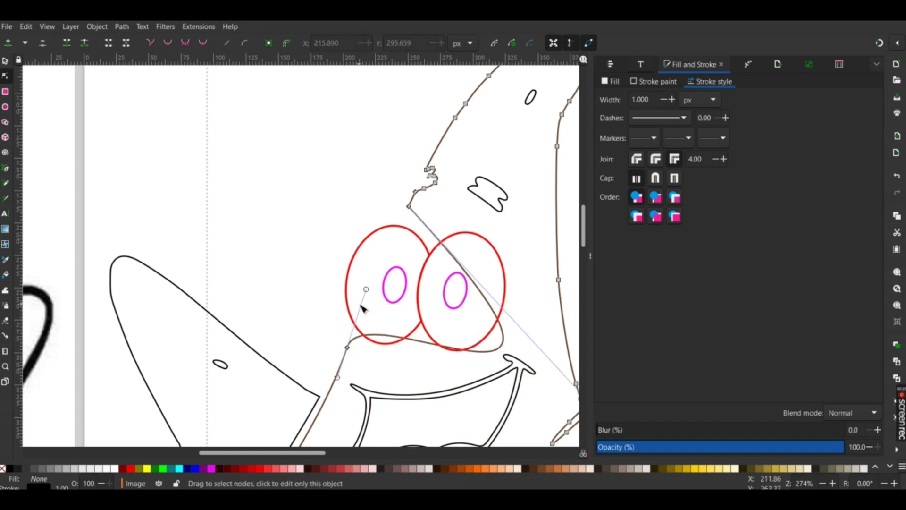
- Turn the outline segment between the two nodes above and below the left eye into a straight line
left_click_drag(307, 180, 355, 264)
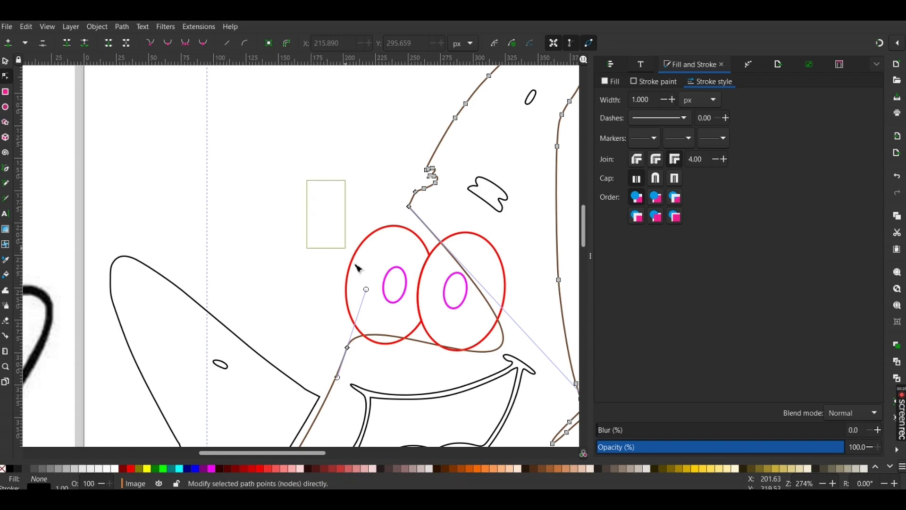
left_click_drag(390, 315, 415, 357)
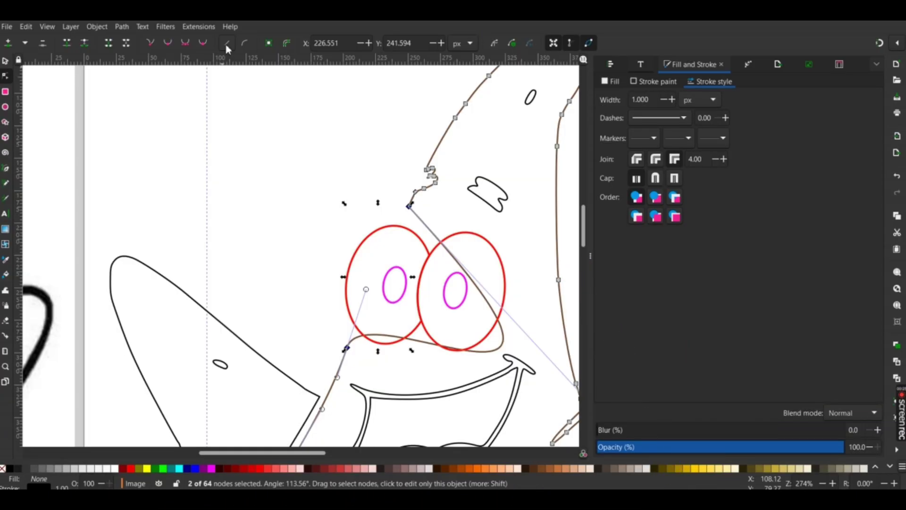
left_click(226, 42)
- Delete the cluster of jagged leftover nodes on the head outline just above the eyes
left_click_drag(415, 160, 444, 189)
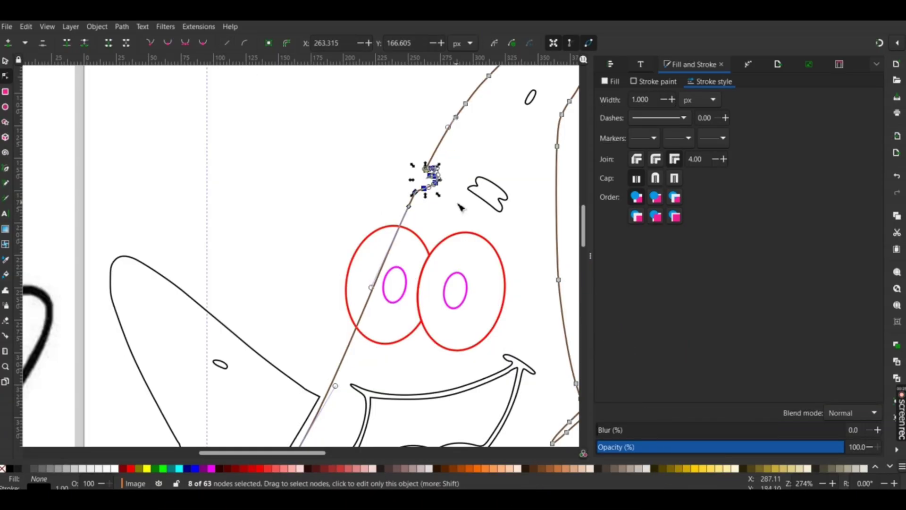
key("Delete")
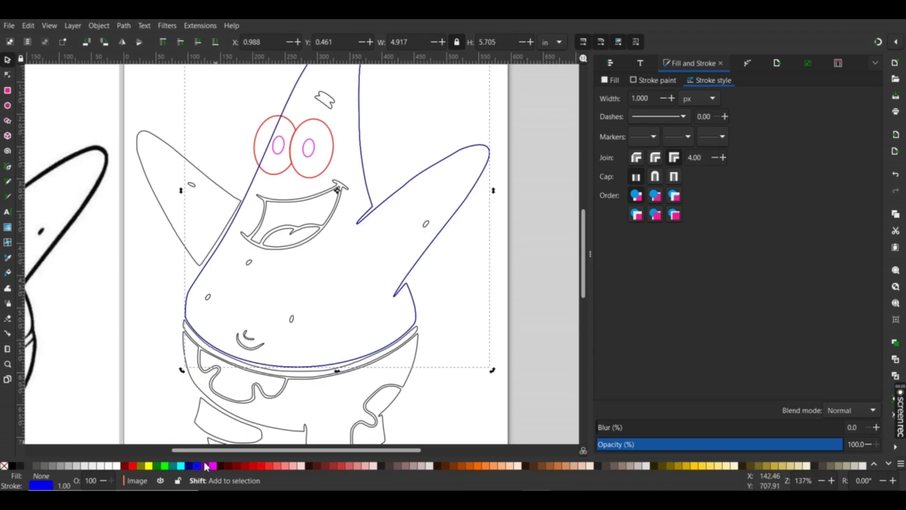
- Set the stroke of the copied left and right eye outlines to blue and merge them into one shape with Union
scroll(292, 125, "up", 4)
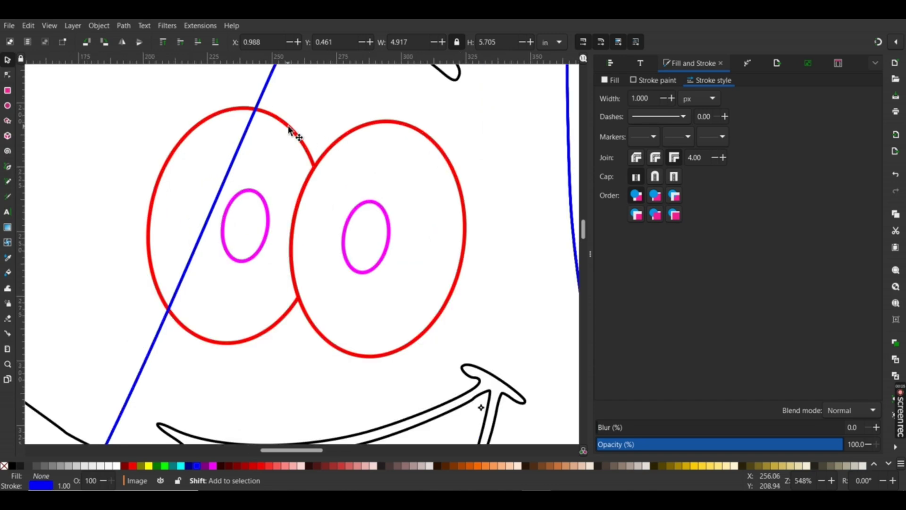
left_click(289, 128)
left_click(340, 141, "shift")
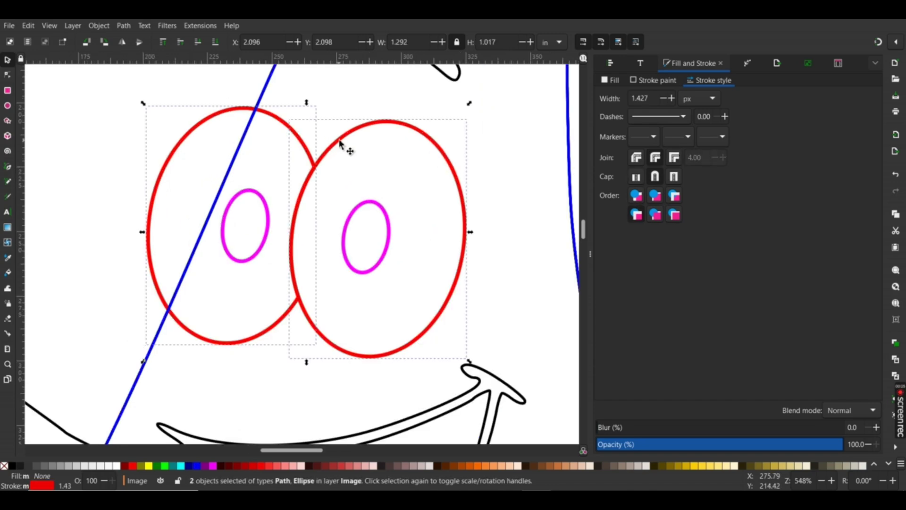
left_click(197, 466, "shift")
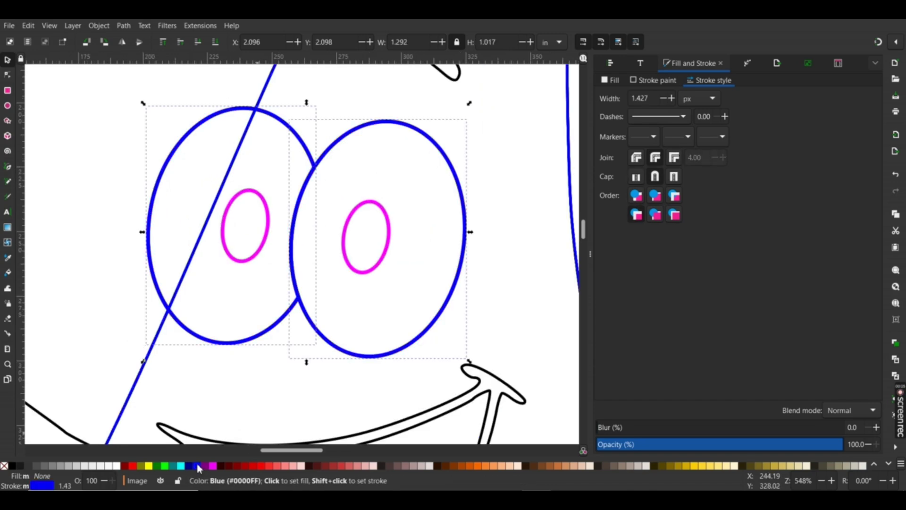
left_click(101, 28)
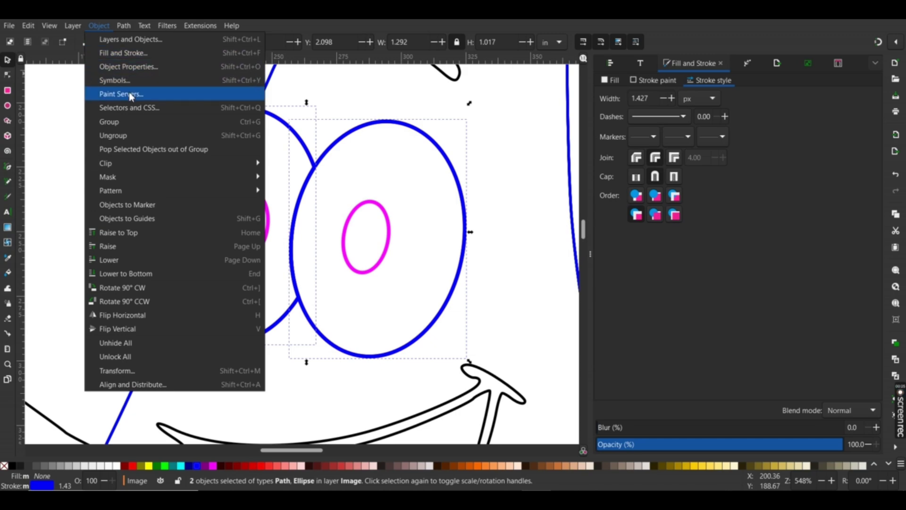
mouse_move(124, 25)
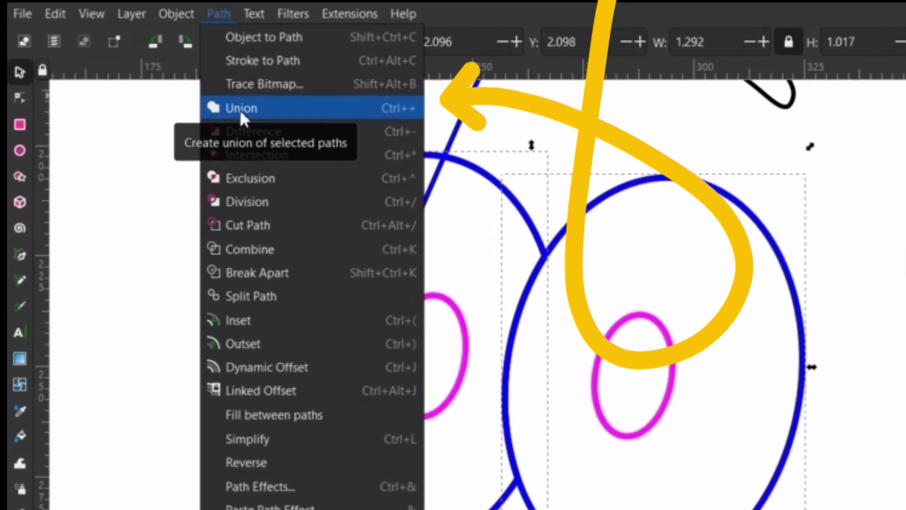
left_click(218, 102)
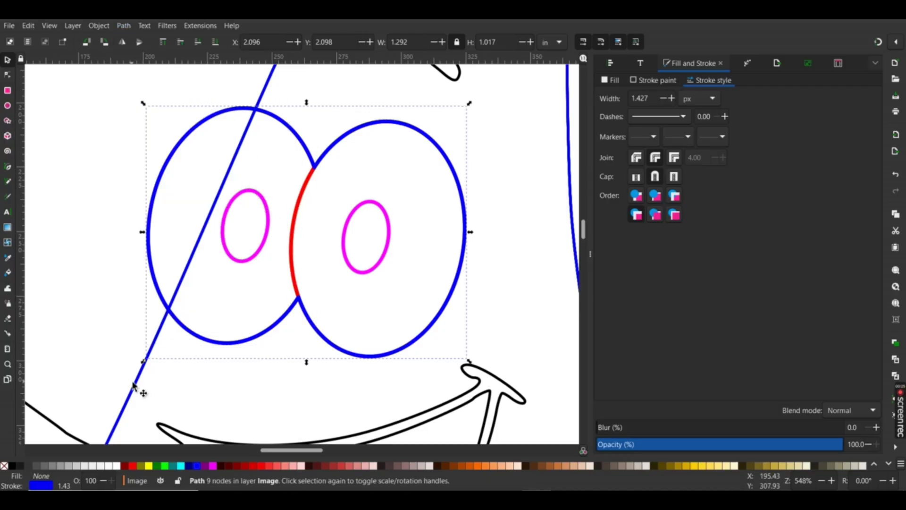
- Subtract the merged eye shape from the blue head outline with Difference and remove the black head outline left underneath
left_click(123, 25)
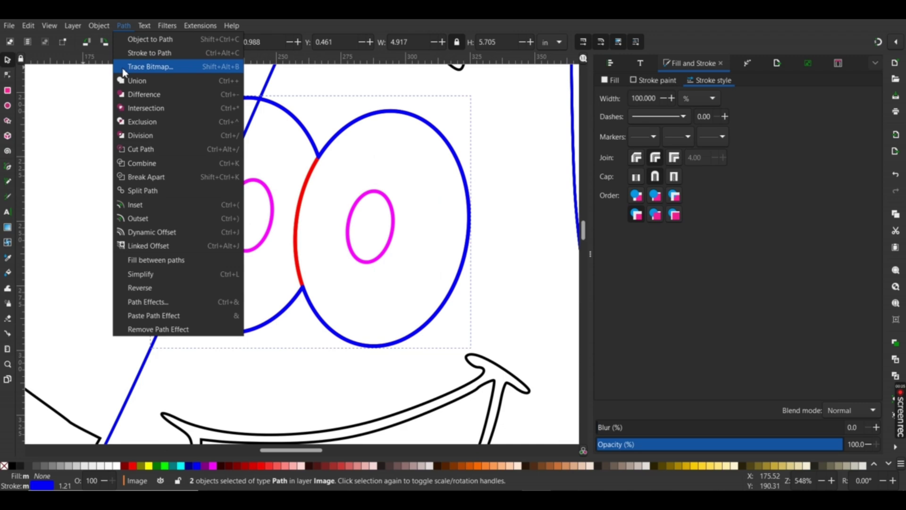
left_click(132, 97)
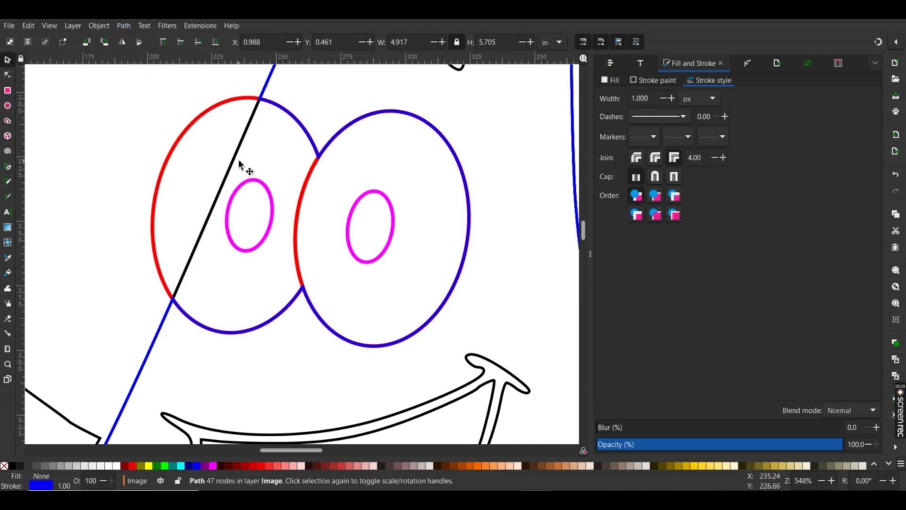
scroll(238, 153, "down", 4)
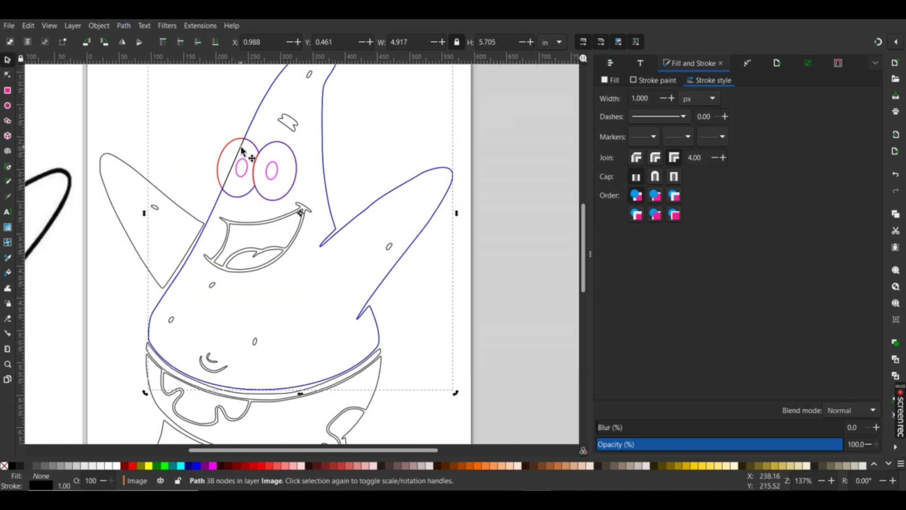
key("Escape")
left_click(240, 153)
key("Escape")
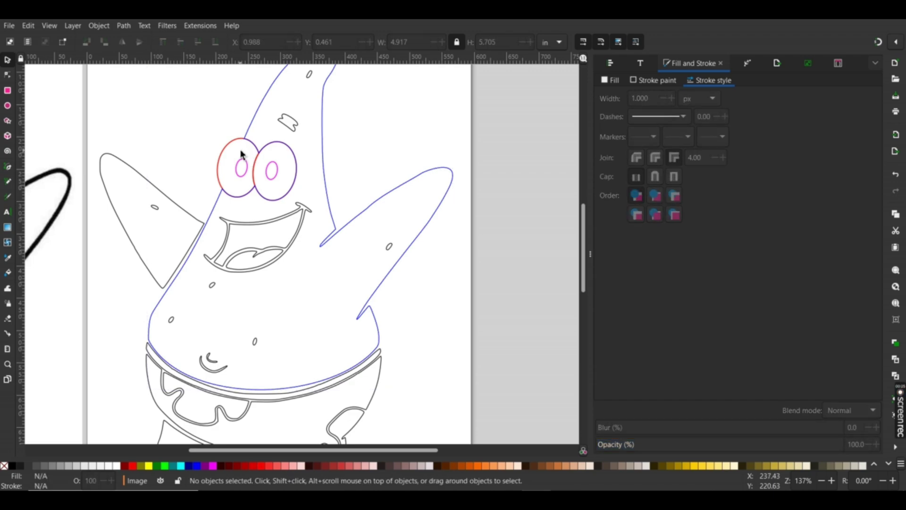
- Duplicate the eyebrow and place one copy above the left eye and the other above the right eye
scroll(243, 151, "up", 2)
left_click(214, 212)
left_click(296, 224, "shift")
mouse_move(295, 225)
left_mouse_down()
mouse_move(174, 177)
mouse_move(182, 180)
left_mouse_up()
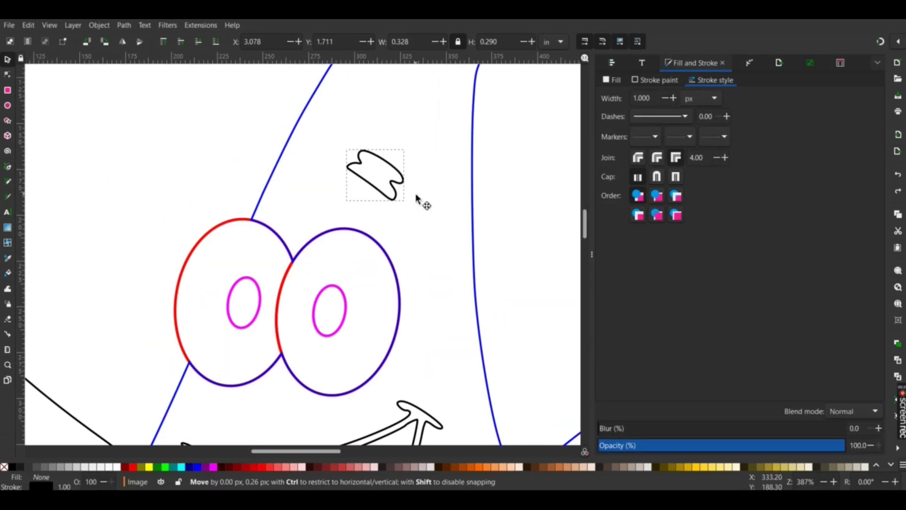
left_click_drag(416, 196, 337, 166)
key("ctrl+d")
left_click(337, 166)
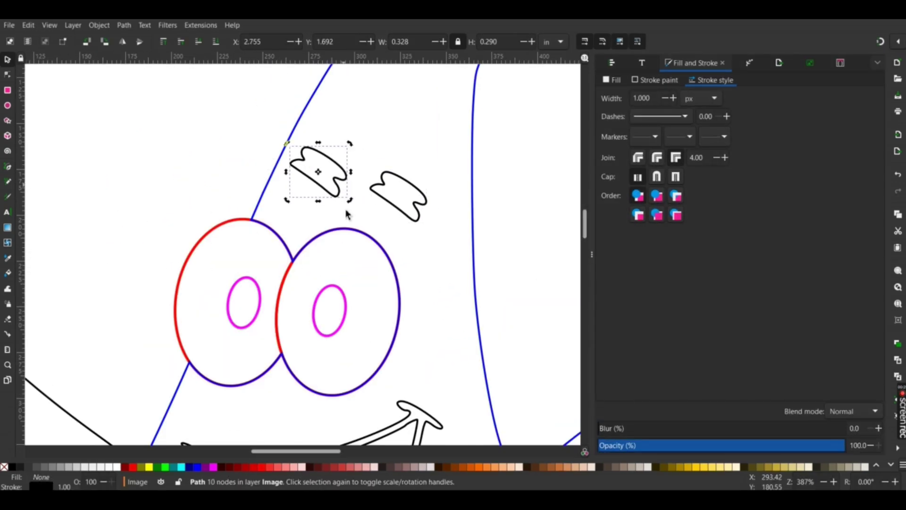
- Shrink the left eyebrow to about 0.23 by 0.15 in, rotate it nearly level and place it above the left eye
left_click(351, 182)
mouse_move(348, 201)
left_mouse_down()
mouse_move(359, 176)
mouse_move(334, 176)
left_mouse_up()
left_click_drag(310, 178, 309, 181)
mouse_move(315, 176)
left_mouse_down()
mouse_move(294, 197)
mouse_move(307, 205)
left_mouse_up()
left_click(293, 196)
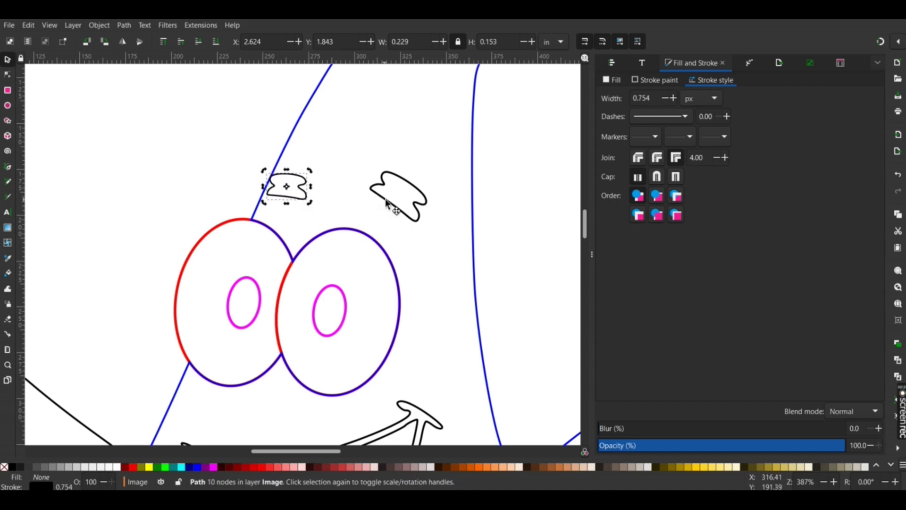
- Fine-tune the placement and tilt of the right eyebrow and shift the left eyebrow slightly over the face
left_click_drag(385, 199, 372, 198)
left_click(372, 198)
left_click_drag(418, 222, 421, 218)
left_click(305, 196)
key("Escape")
- Fill the eyebrows, the small body spots and the curved belly mark with black
scroll(319, 193, "down", 4)
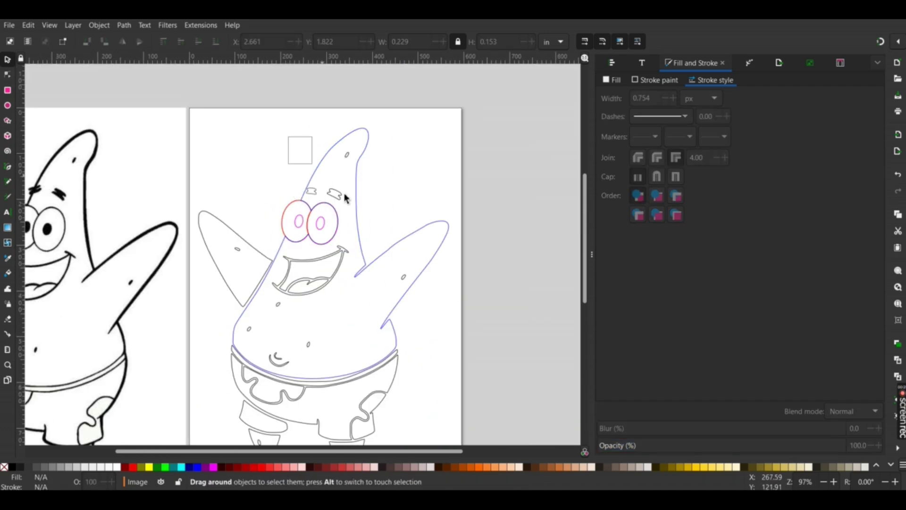
left_click_drag(360, 208, 361, 208)
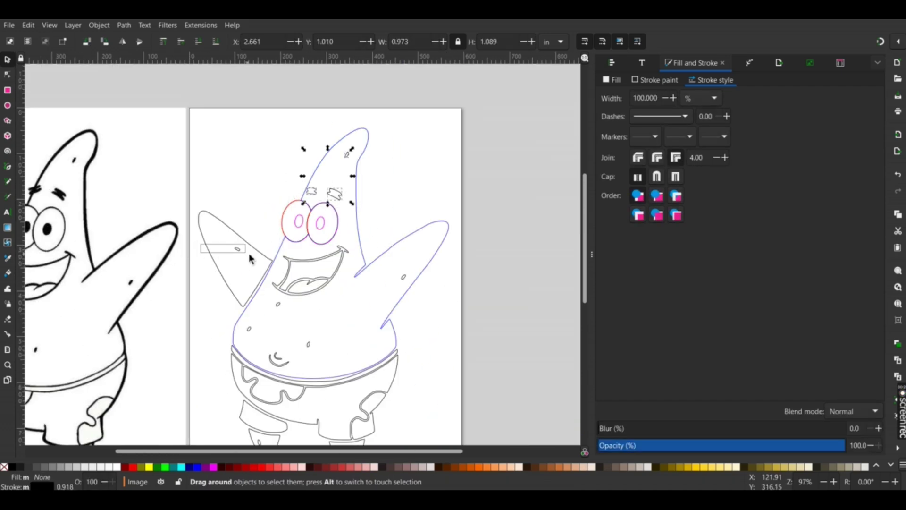
left_click_drag(250, 258, 248, 255)
left_click_drag(323, 369, 332, 374)
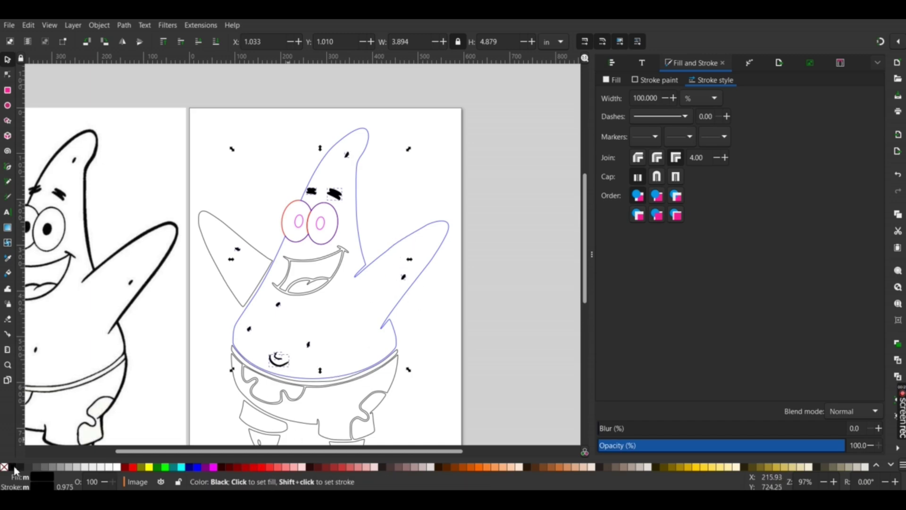
- Remove the surplus nodes along the left arm's shoulder edge and pull its two inner corners past the body outline
double_click(258, 285)
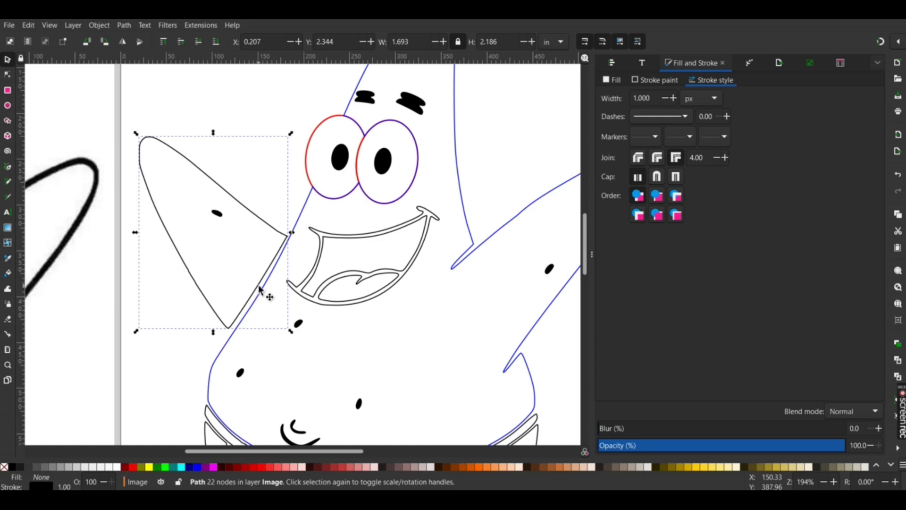
left_click_drag(242, 240, 282, 280)
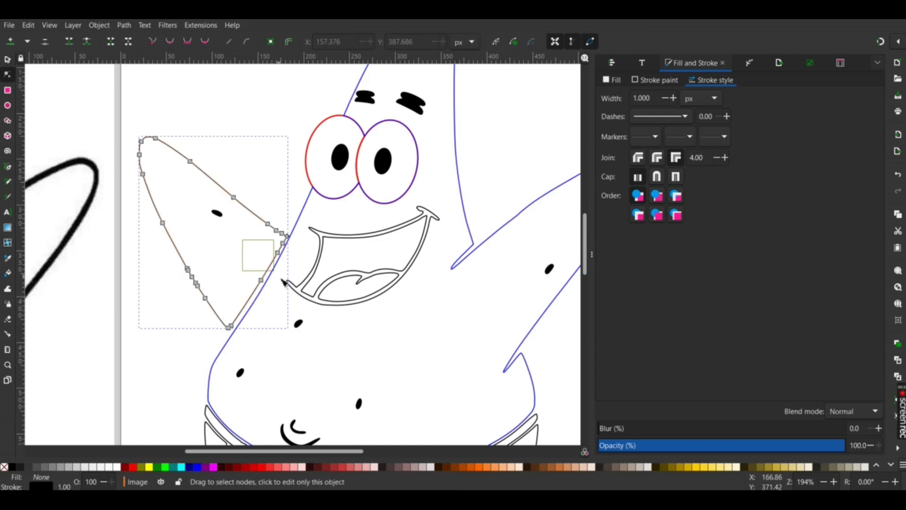
left_click_drag(288, 236, 293, 241)
left_click_drag(247, 341, 241, 340)
scroll(269, 278, "up", 1)
key("s")
key("n")
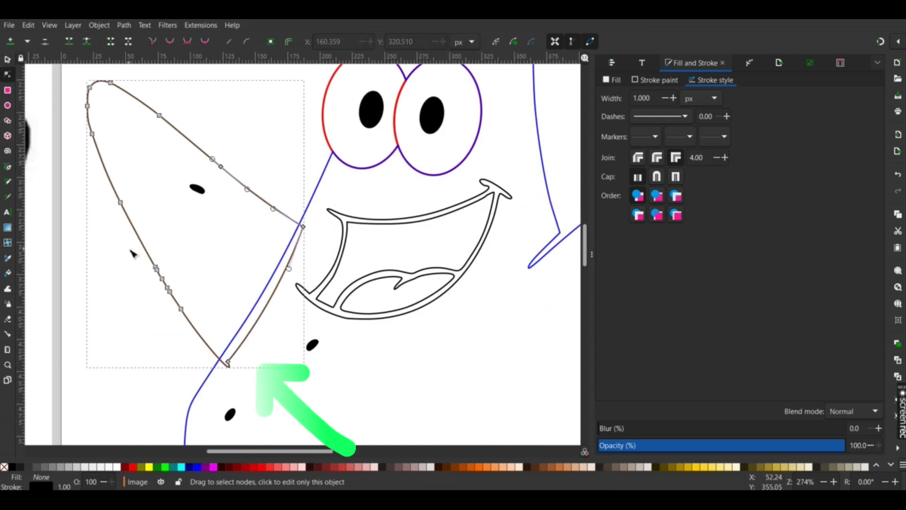
left_click(92, 133)
left_click_drag(90, 142, 112, 216)
left_click(188, 43)
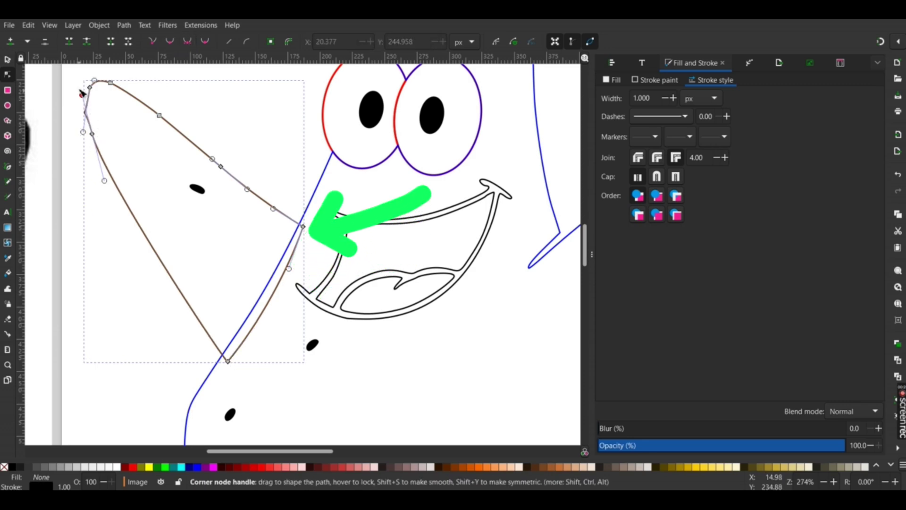
double_click(107, 174)
key("ctrl+z")
key("ctrl+z")
key("ctrl+z")
- Delete the surplus nodes along the lower edge of the left arm outline
left_click(94, 190)
left_click_drag(93, 190, 120, 236)
left_click(121, 205)
double_click(121, 205)
key("Delete")
- Make the remaining node on the left arm's lower edge symmetric and move it down along the edge to smooth the curve
left_click(187, 43)
left_click_drag(76, 75, 84, 109)
left_click_drag(101, 161, 111, 193)
key("ctrl+z")
left_click_drag(92, 134, 105, 174)
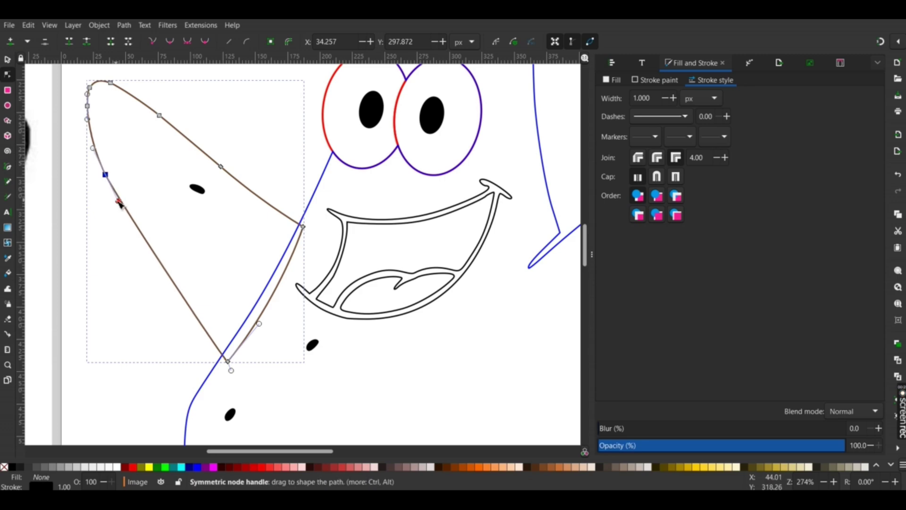
key("s")
- Duplicate the left arm outline and set the copy's stroke to green
left_click(220, 147)
left_click(293, 221)
key("ctrl+d")
left_click(205, 467, "shift")
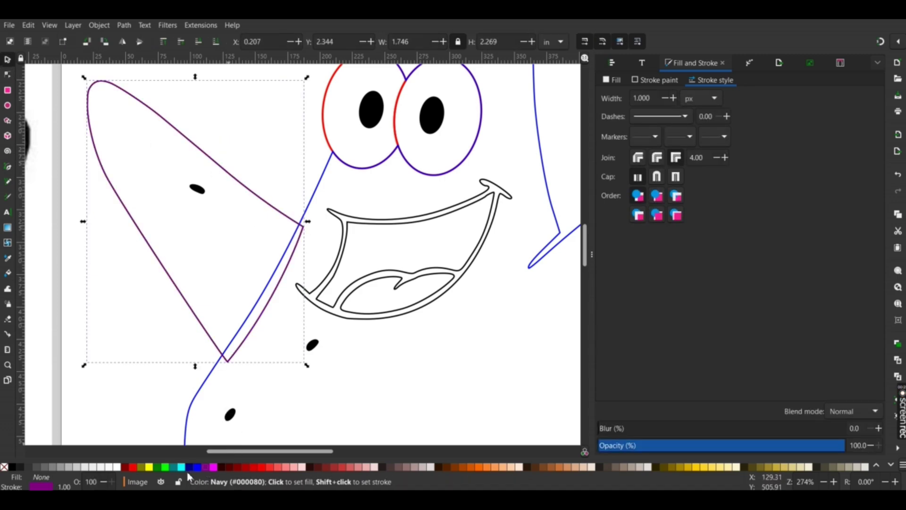
left_click(165, 467, "shift")
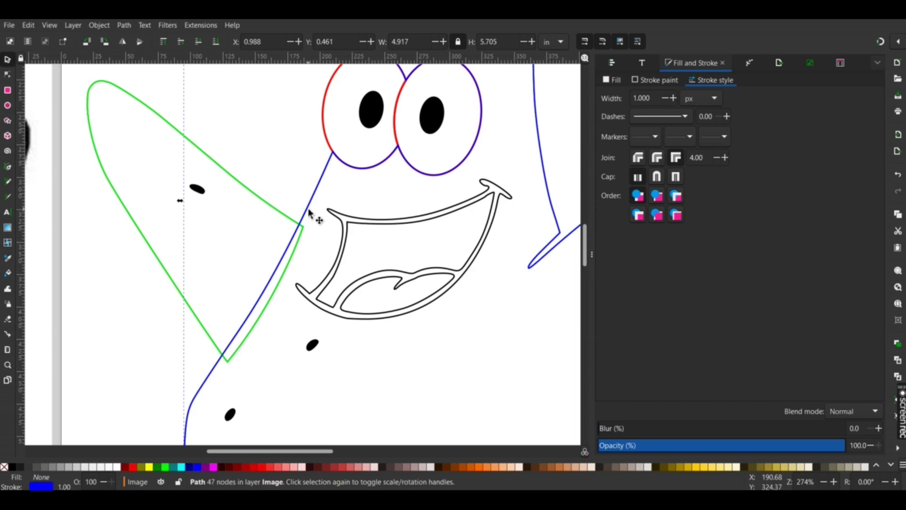
- Set the copied body outline's stroke to green and subtract it from the green left arm outline with Difference
left_click(165, 467, "shift")
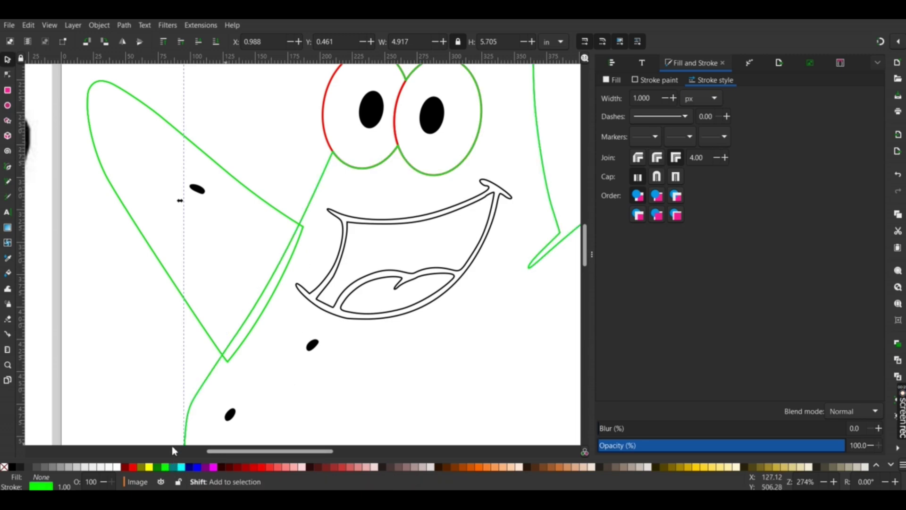
left_click(176, 288, "shift")
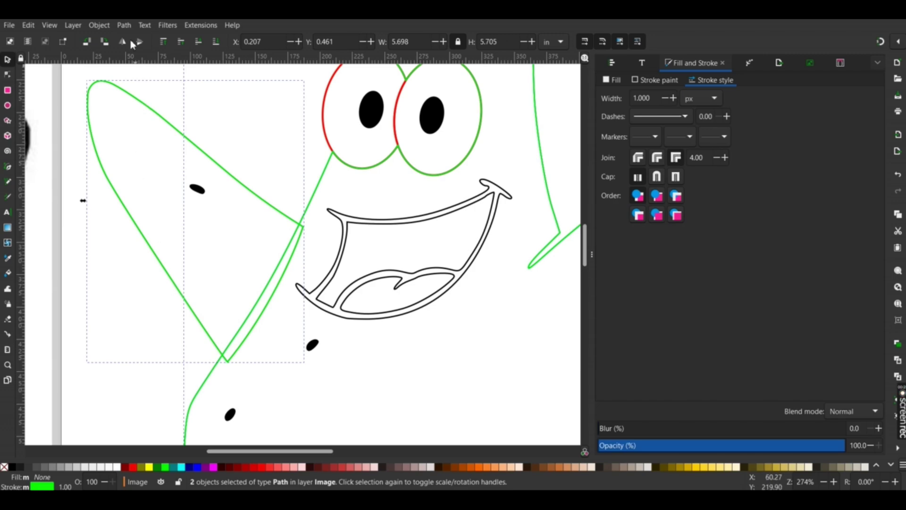
left_click(104, 24)
left_click(142, 96)
key("Escape")
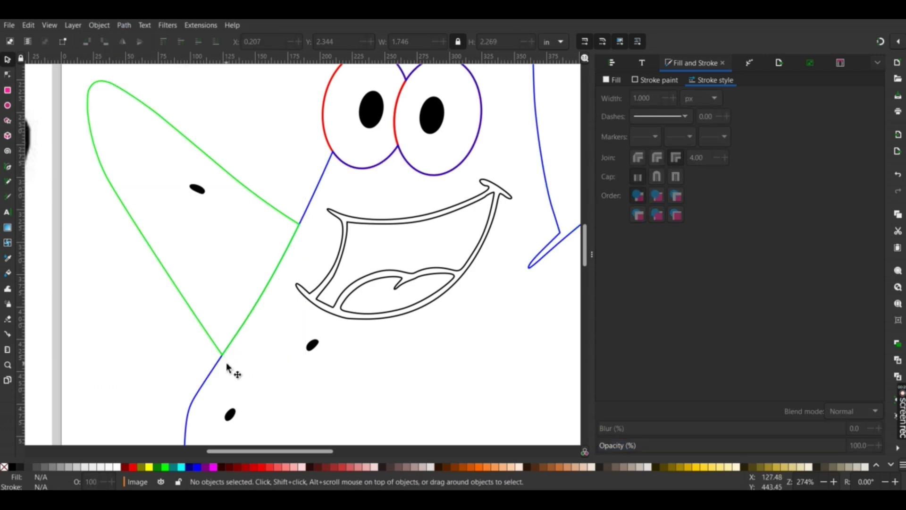
- Move the upper nodes of the left shorts-leg outline upward so the shape overlaps the bottom edge of the shorts
scroll(228, 332, "down", 11)
left_click(226, 326)
scroll(225, 314, "left", 4)
scroll(384, 368, "up", 2)
double_click(371, 261)
left_click_drag(371, 260, 384, 228)
mouse_move(337, 226)
left_mouse_down()
mouse_move(327, 256)
mouse_move(307, 259)
left_mouse_up()
left_click_drag(227, 181, 225, 149)
left_click_drag(219, 144, 229, 121)
left_click_drag(307, 259, 312, 228)
key("s")
- Colour the left shorts-leg outline green, subtract the copied shorts shape from it with Difference and delete the leftover overlapping piece
left_click(165, 466, "shift")
left_click(464, 265, "shift")
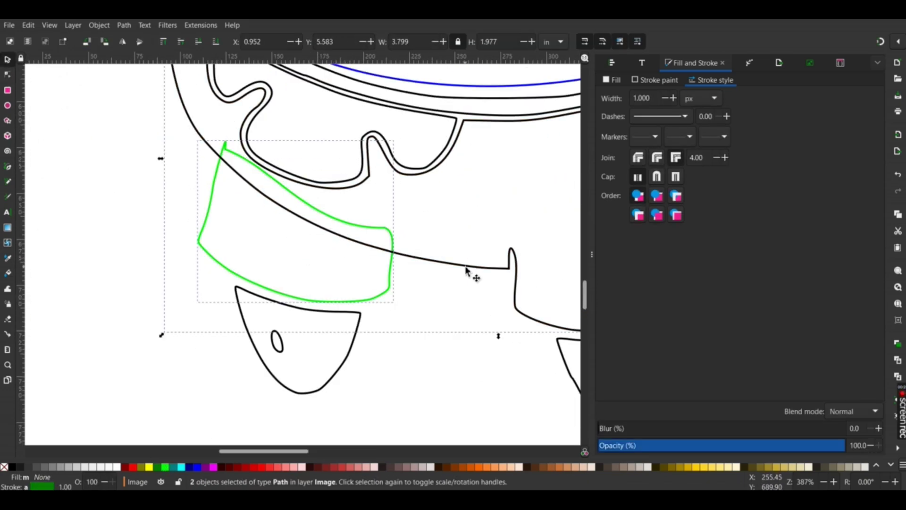
left_click(165, 466, "shift")
left_click(124, 26)
left_click(141, 94)
left_click(236, 154)
key("Delete")
- Move the top nodes of the left leg outline upward so that it overlaps the green shorts leg
scroll(261, 219, "down", 1)
double_click(317, 325)
scroll(317, 324, "up", 2)
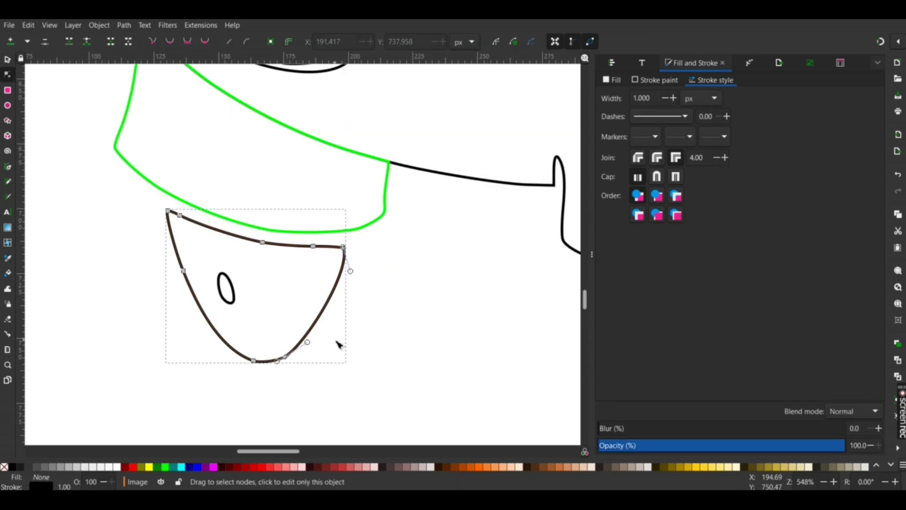
left_click_drag(343, 247, 351, 196)
left_click_drag(313, 246, 310, 211)
left_click_drag(262, 242, 263, 210)
left_click_drag(179, 216, 186, 190)
mouse_move(168, 209)
left_mouse_down()
mouse_move(162, 166)
mouse_move(167, 235)
left_mouse_up()
key("s")
- Set the left leg outline's stroke to green and trim it along the lower edge of the shorts leg
left_click(165, 467, "shift")
left_click(122, 126, "shift")
left_click(124, 26)
left_click(142, 131)
key("Delete")
key("ctrl+z")
- Delete the extra node near the left leg's tip and reshape its bottom into a smooth curve
double_click(344, 248)
key("Delete")
left_click_drag(313, 351, 312, 358)
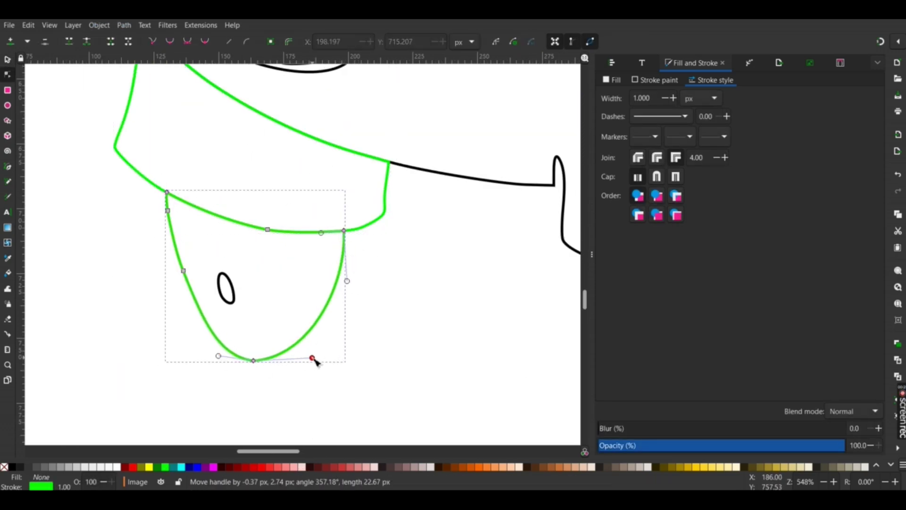
- Break the blue body outline open at the middle node of the narrow notch under the right arm
scroll(312, 357, "down", 2)
left_click_drag(329, 451, 388, 450)
scroll(266, 345, "up", 1)
left_click(238, 316)
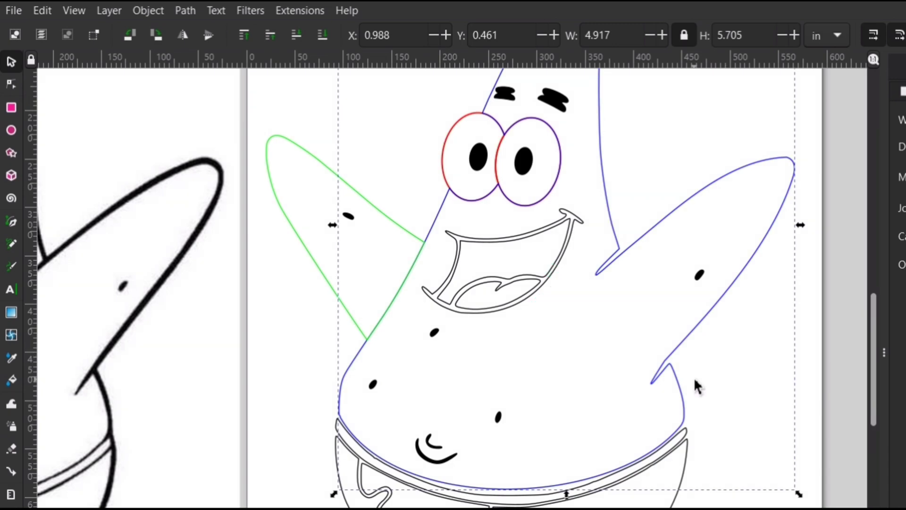
scroll(676, 370, "up", 3)
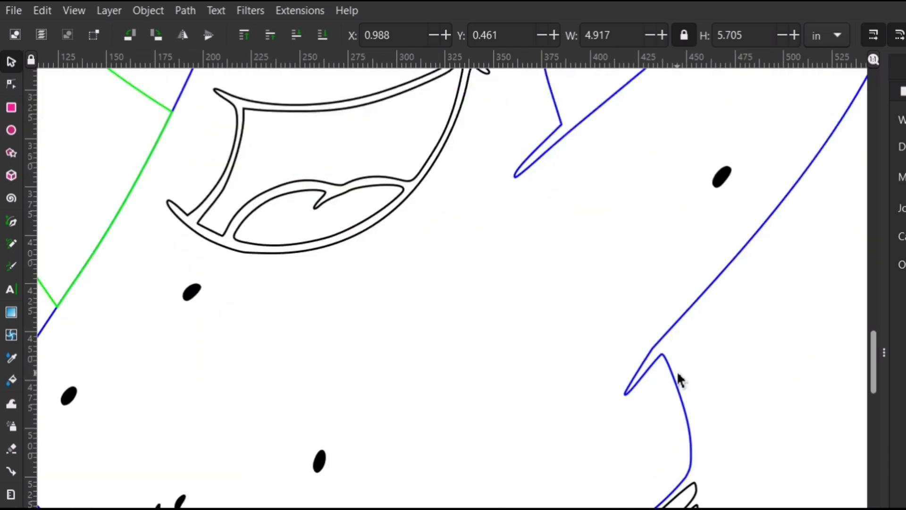
double_click(627, 361)
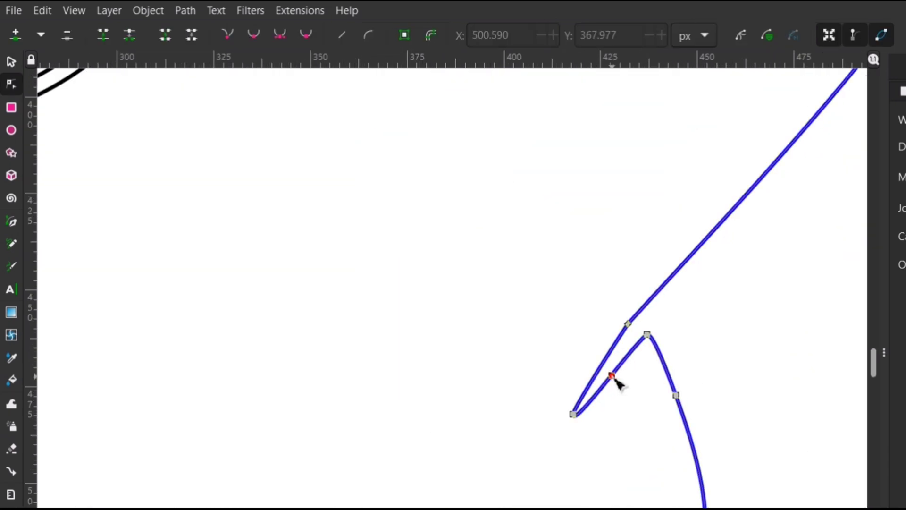
left_click(133, 36)
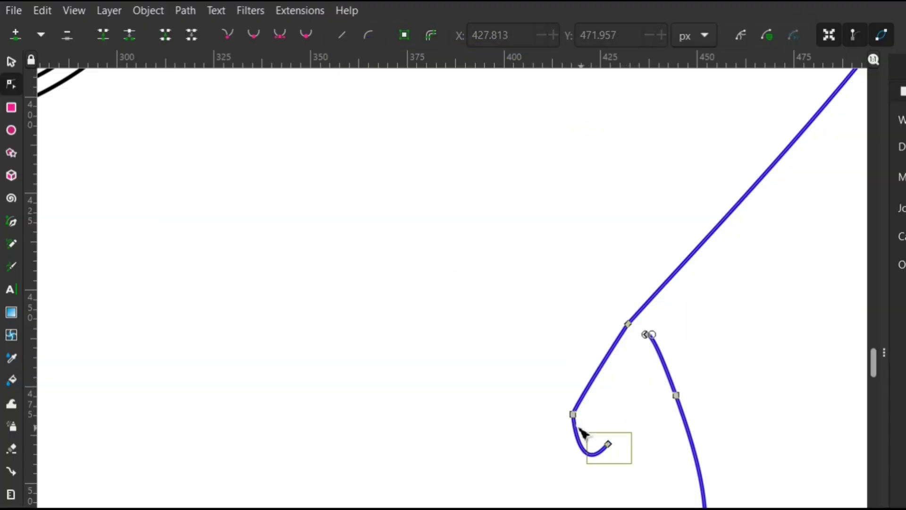
- Delete the leftover hook below the right arm and move the body side's top node onto the arm line
left_click_drag(579, 428, 577, 425)
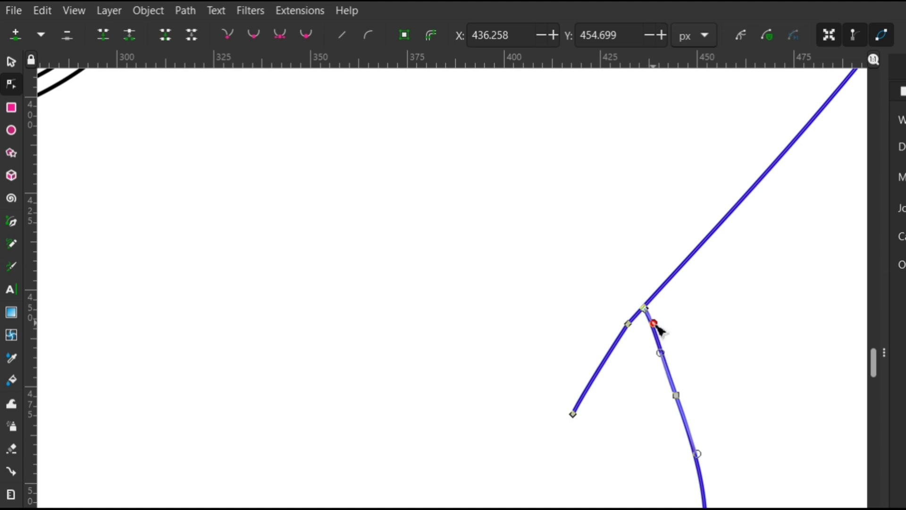
scroll(708, 472, "down", 1)
scroll(706, 471, "down", 3)
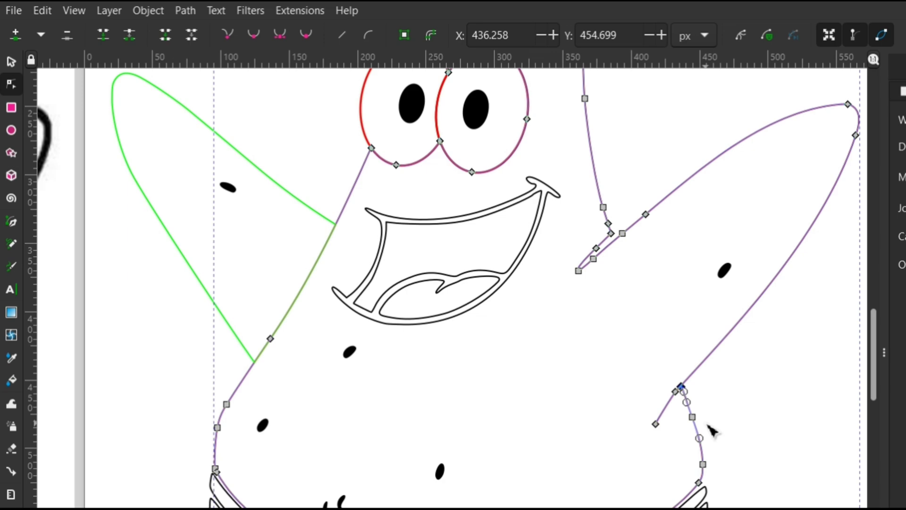
- Break the body outline open at the notch between head and right arm, joining the head line's end to the arm line
scroll(616, 233, "up", 6)
left_click(534, 330)
left_click(129, 35)
left_click_drag(533, 330, 603, 305)
left_click(533, 330)
key("Delete")
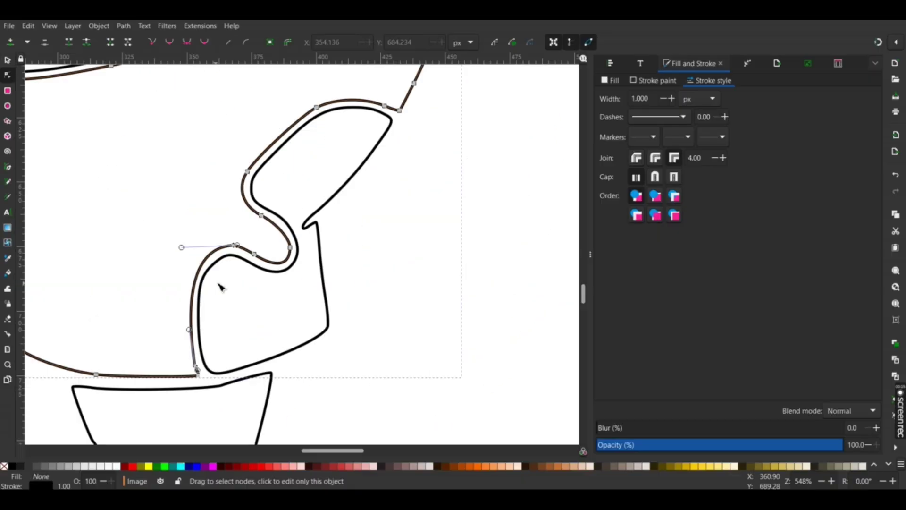
- Delete the extra nodes on the shorts edge beside the right flower patch and reshape it into a smooth curve
left_click_drag(180, 249, 166, 254)
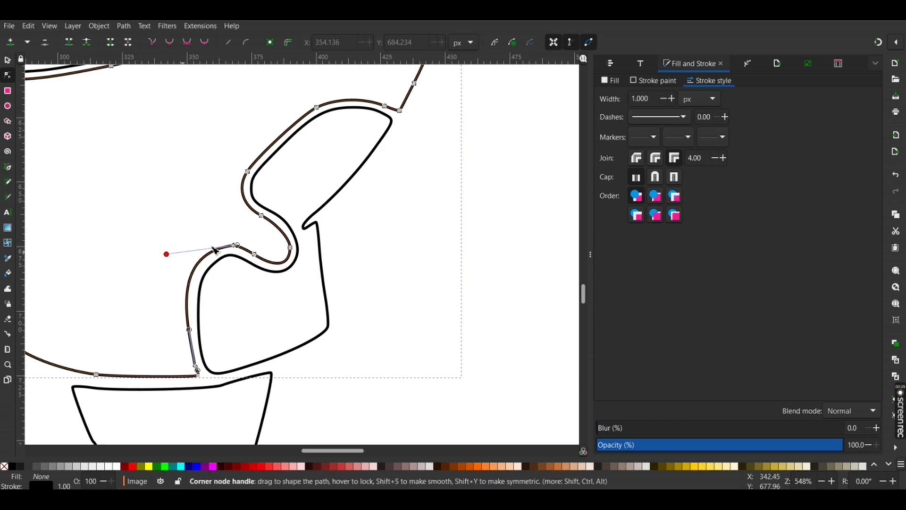
key("Delete")
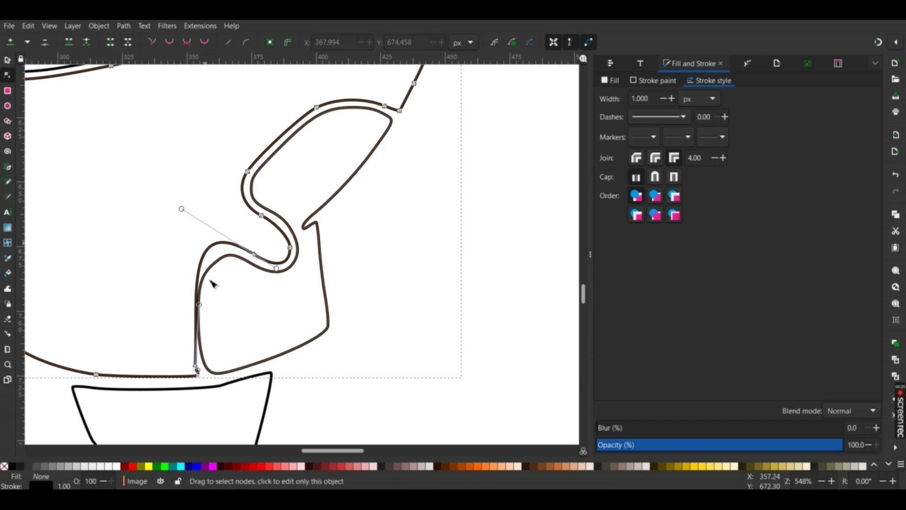
left_click_drag(215, 375, 211, 370)
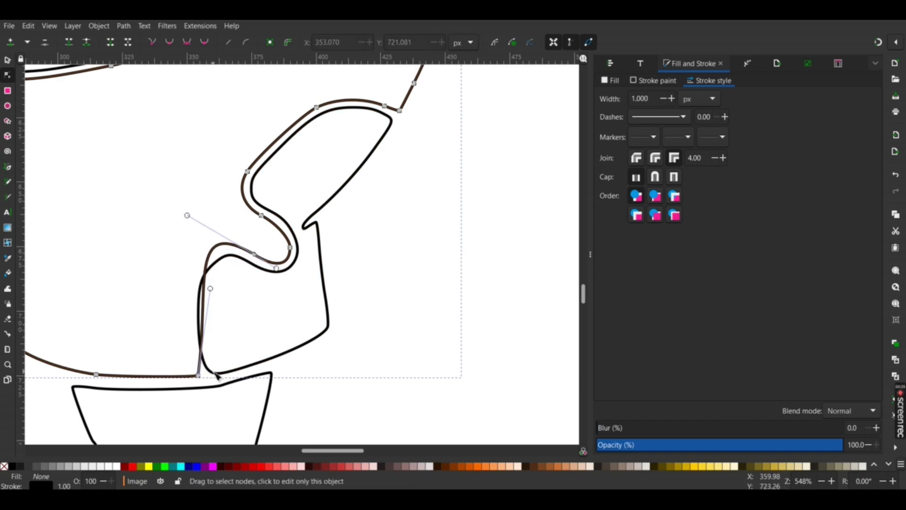
left_click_drag(210, 293, 175, 301)
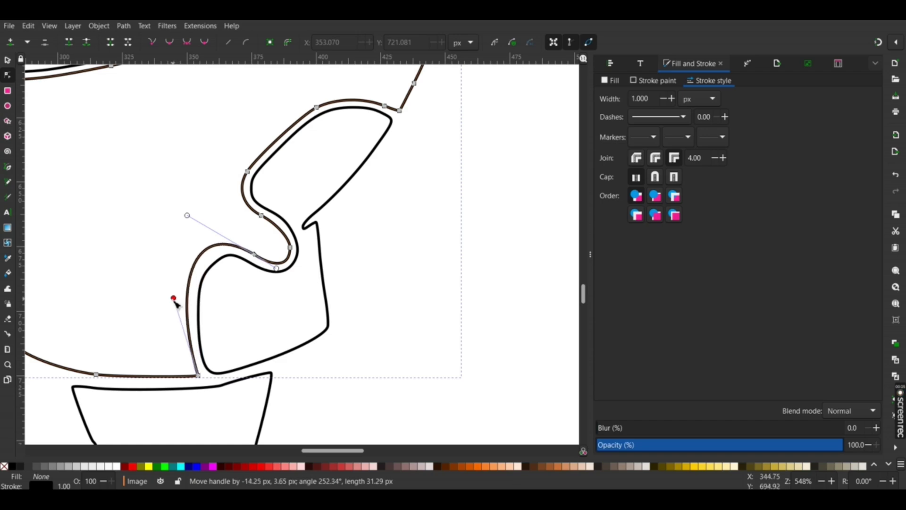
- Move the inner-side nodes of the right flower patch outline outward so that it overlaps the neighbouring shorts outline
scroll(340, 231, "down", 3)
left_click(344, 212)
scroll(344, 212, "up", 3)
scroll(299, 303, "up", 1)
left_click(310, 282)
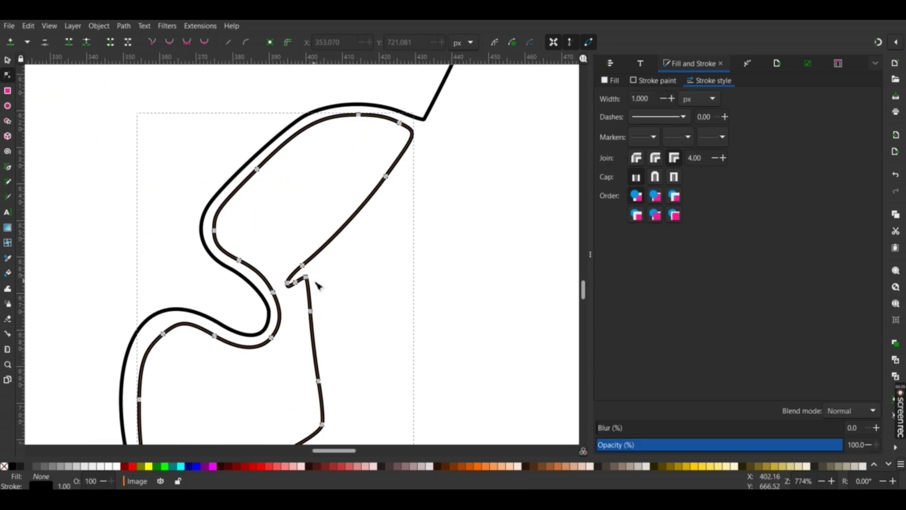
scroll(323, 271, "down", 2)
left_click_drag(364, 201, 375, 182)
left_click_drag(342, 194, 332, 175)
left_click_drag(268, 254, 230, 242)
left_click_drag(236, 295, 187, 277)
left_click_drag(231, 339, 211, 334)
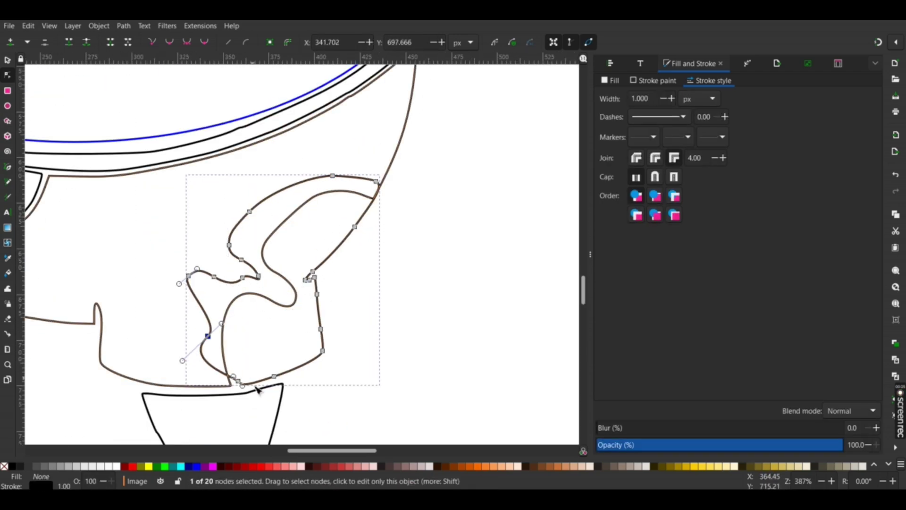
left_click_drag(237, 381, 221, 384)
- Set the right flower patch's stroke to cyan and trim it along the shorts outline, deleting the overlapping leftover piece
scroll(220, 382, "up", 1)
left_click(7, 60)
left_click(224, 326, "shift")
left_click(181, 466, "shift")
left_click(124, 26)
left_click(156, 135)
key("Delete")
left_click(493, 266)
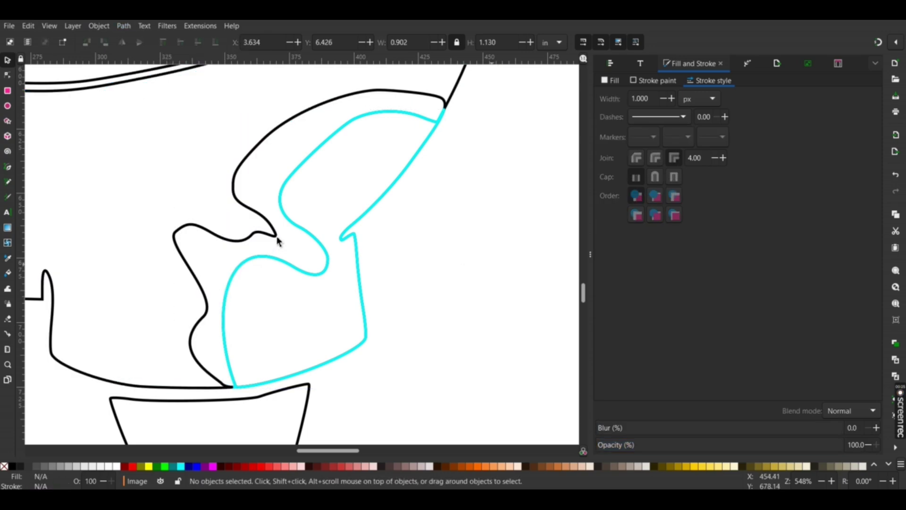
left_click(276, 235)
key("Delete")
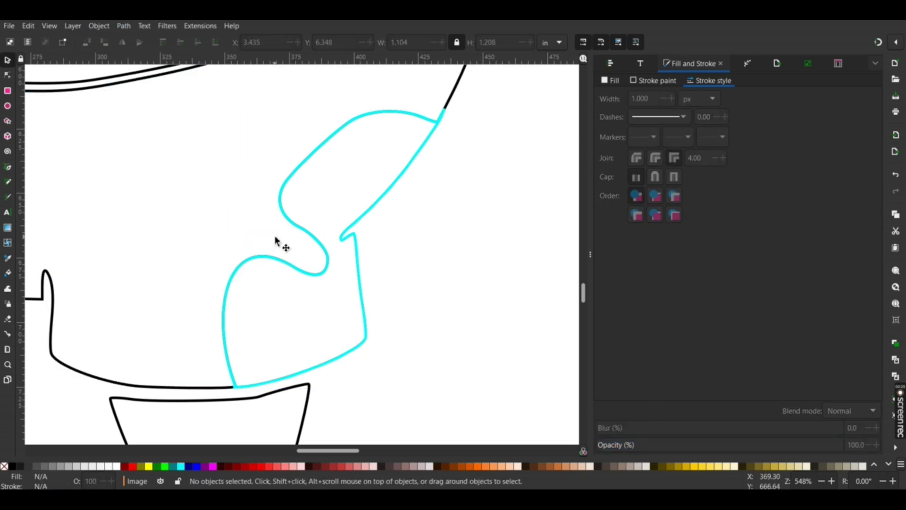
- Break the cyan patch outline at its small notch, delete the leftover node and move the open end to tidy the gap
scroll(573, 141, "down", 2)
left_click(507, 143)
scroll(484, 176, "up", 5)
double_click(381, 250)
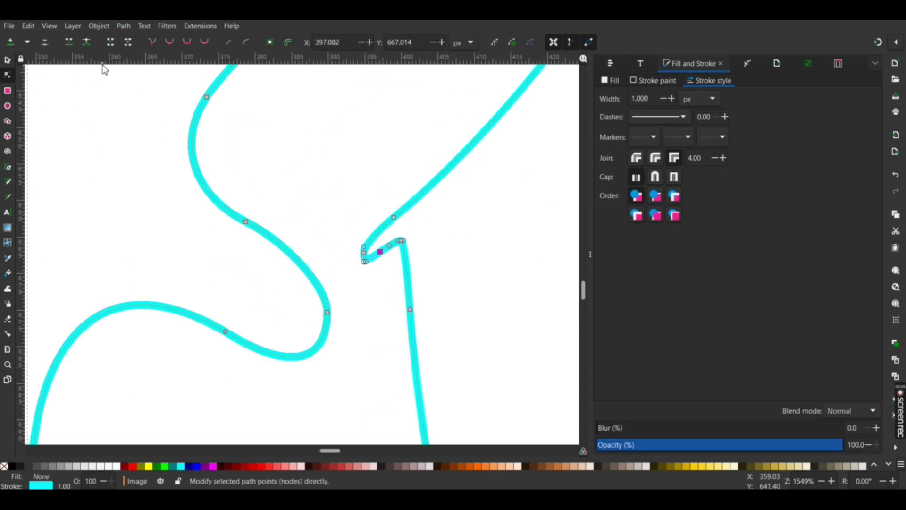
left_click(86, 42)
key("Delete")
scroll(377, 225, "up", 2)
left_click_drag(424, 256, 411, 212)
scroll(427, 309, "down", 8)
key("s")
left_click(446, 322)
scroll(445, 321, "down", 2)
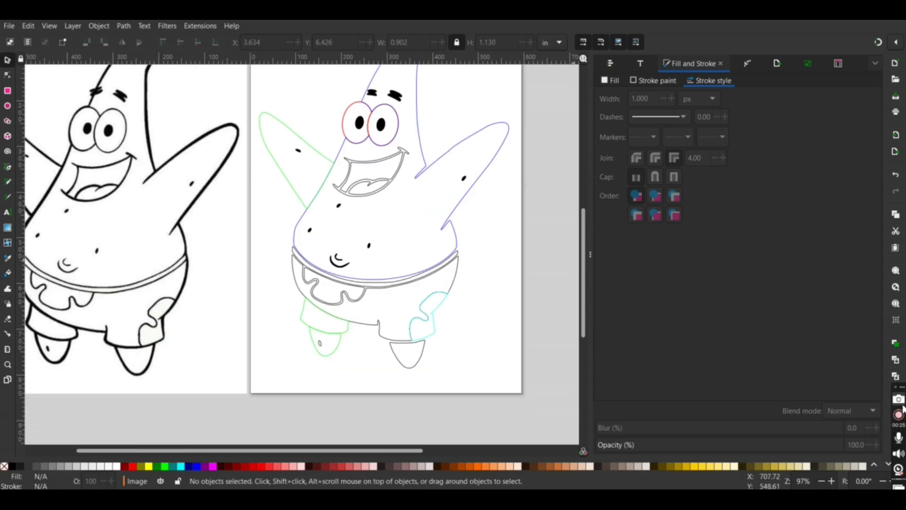
- Delete the extra nodes of the narrow notch between the shorts legs and reshape it into a single short curved line
scroll(380, 322, "up", 8)
double_click(366, 322)
key("Delete")
left_click_drag(336, 304, 367, 340)
left_click_drag(353, 269, 366, 270)
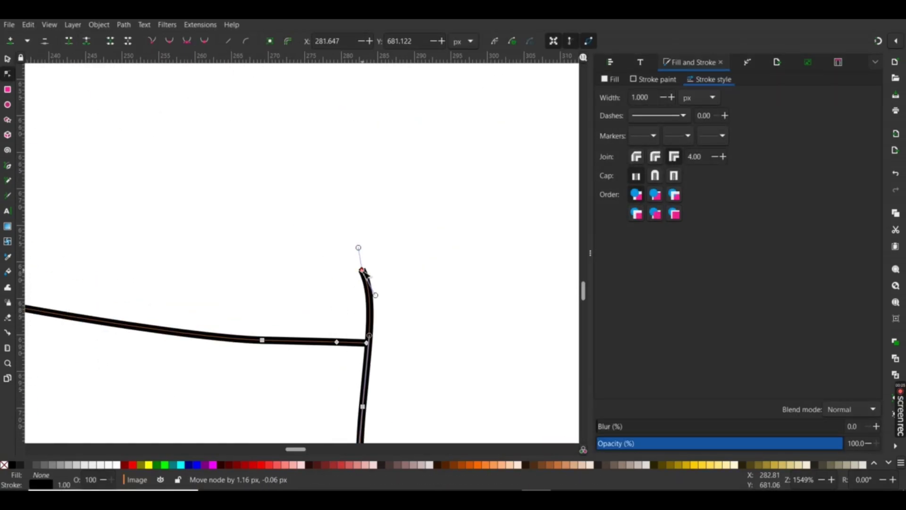
- Delete the extra node from the right leg outline and move its top nodes up to the lower edge of the shorts
scroll(366, 283, "down", 6)
left_click(430, 340)
scroll(430, 341, "up", 4)
key("Delete")
left_click_drag(200, 362, 486, 240)
key("ctrl+z")
left_click_drag(202, 197, 196, 175)
left_click_drag(231, 199, 243, 181)
left_click_drag(411, 195, 407, 177)
left_click_drag(481, 178, 486, 157)
key("ctrl+z")
left_click_drag(430, 169, 433, 174)
left_click_drag(407, 177, 401, 180)
- Set the right leg outline's stroke to red and reshape its top edge to follow the lower edge of the shorts
left_click(261, 465, "shift")
scroll(318, 174, "up", 2)
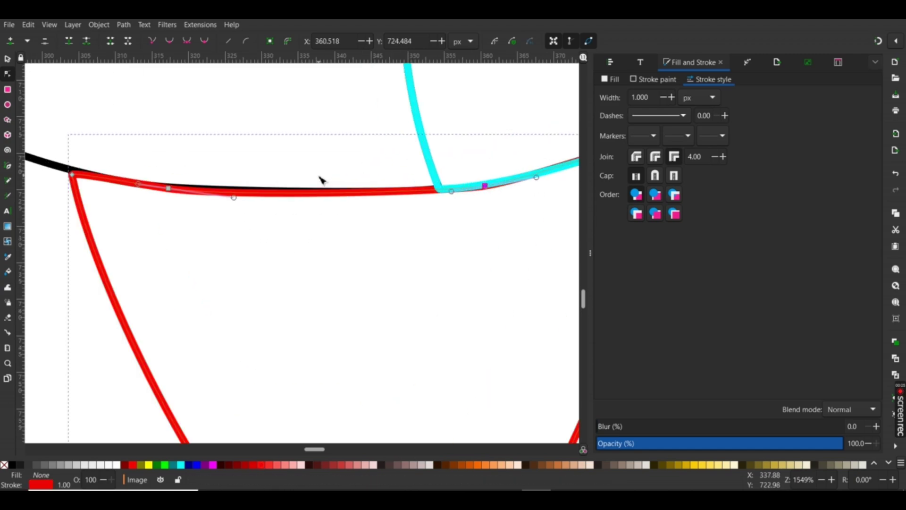
left_click_drag(168, 189, 248, 191)
left_click_drag(218, 186, 213, 189)
left_click_drag(73, 174, 73, 170)
left_click_drag(74, 168, 138, 196)
- Move the waistband's upper nodes over the blue body outline, trim the band along it and set its stroke to yellow
scroll(316, 281, "down", 3)
scroll(408, 387, "down", 2)
left_click(137, 193)
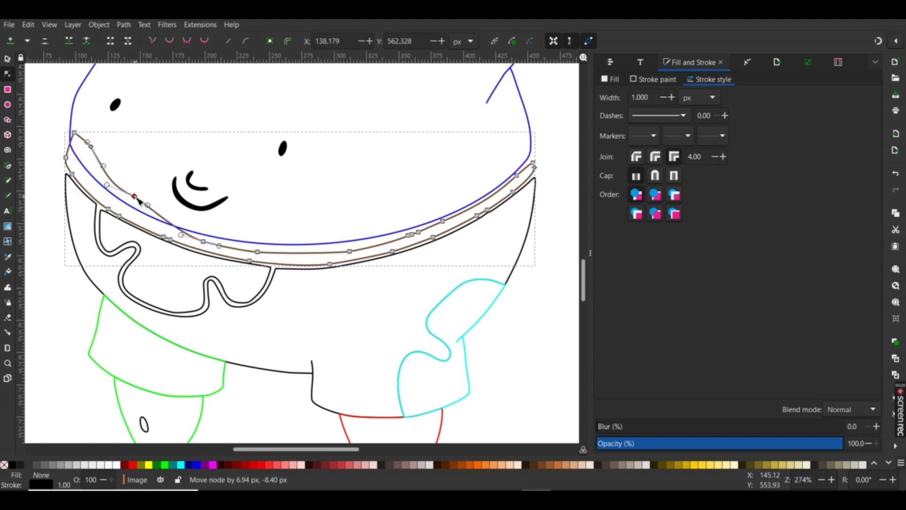
left_click(349, 251)
left_click_drag(358, 257, 555, 162)
scroll(555, 162, "up", 5)
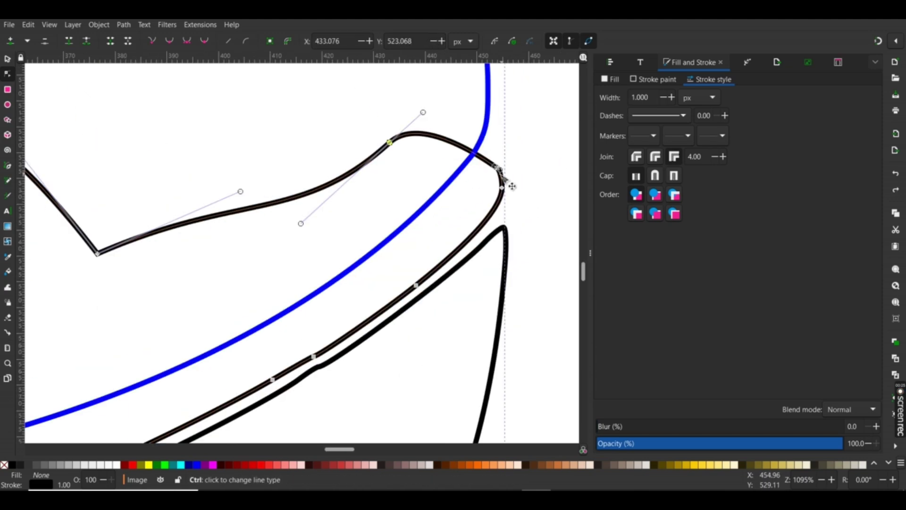
scroll(116, 271, "down", 7)
scroll(115, 271, "up", 2)
- Move the top nodes of the black shorts outline upward so that it overlaps the yellow waistband
left_click(141, 258)
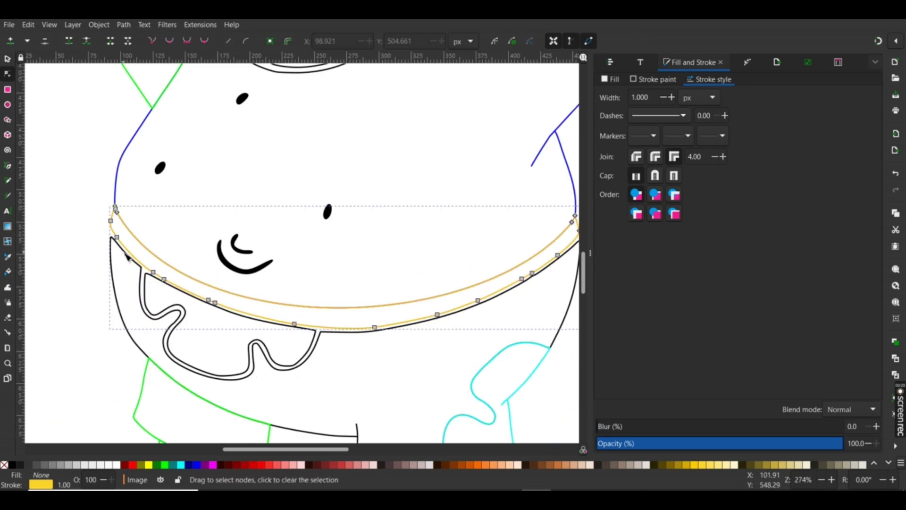
scroll(113, 207, "up", 3)
left_click_drag(108, 203, 160, 264)
scroll(189, 284, "down", 3)
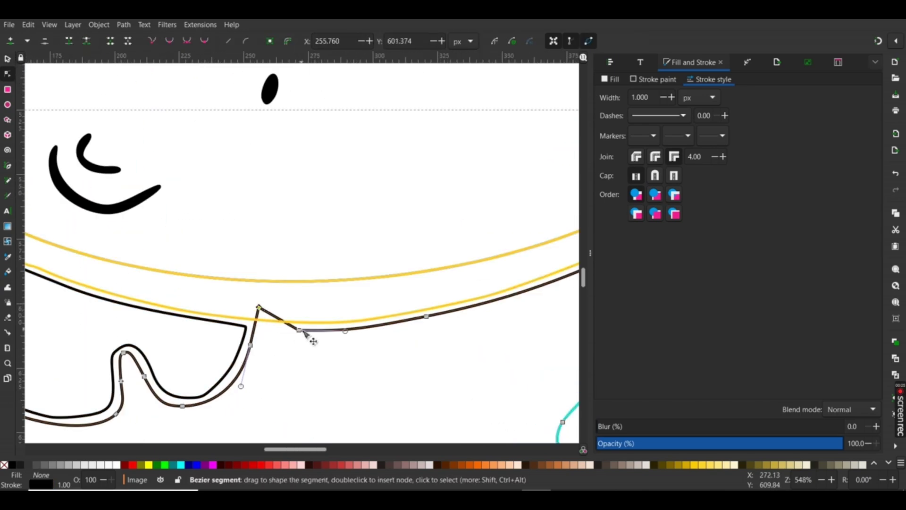
scroll(529, 292, "up", 1)
left_click_drag(515, 263, 509, 256)
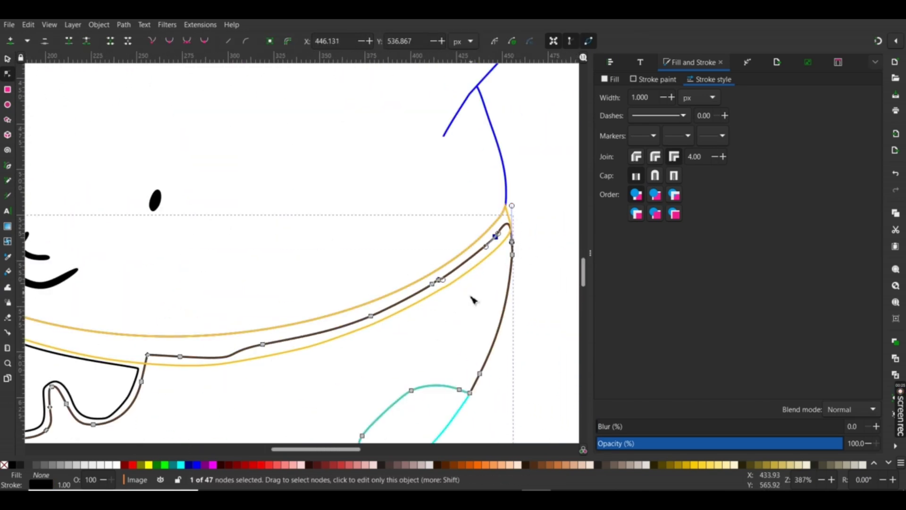
- Unite the yellow waistband with the black shorts outline into one path
scroll(452, 201, "down", 1)
left_click(7, 59)
left_click(237, 316, "shift")
left_click(124, 24)
left_click(140, 80)
scroll(329, 279, "down", 1)
- Delete the duplicate inner outline of the left flower patch and reshape the remaining outline's top edge into a smooth curve
left_click(215, 335)
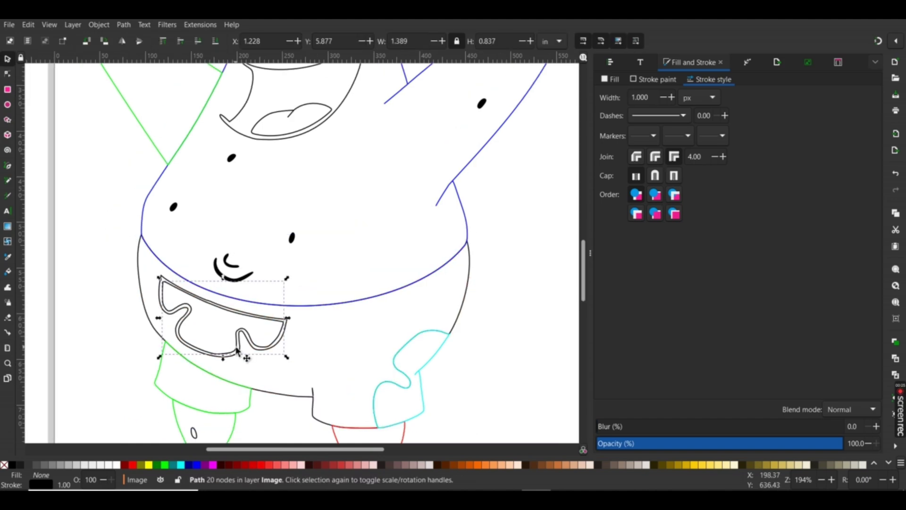
key("n")
scroll(220, 318, "up", 3)
left_click_drag(113, 243, 47, 200)
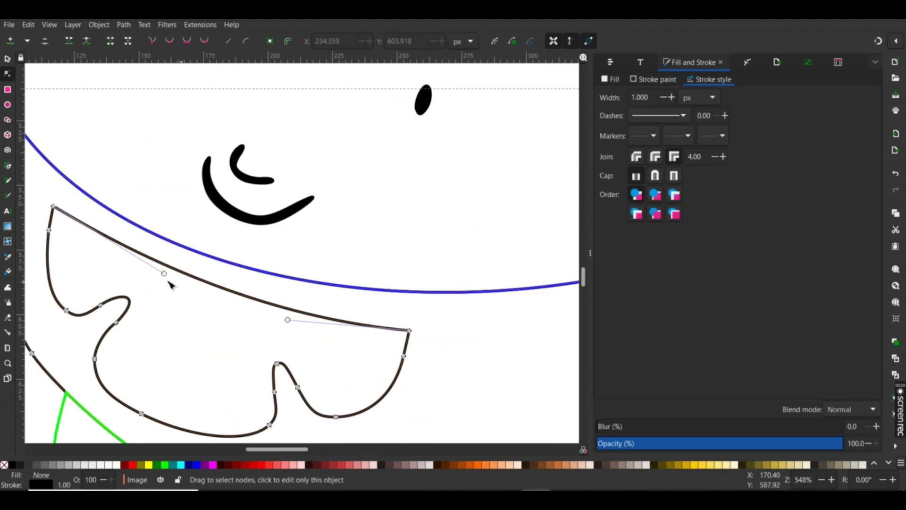
scroll(205, 279, "down", 2)
left_click(70, 218)
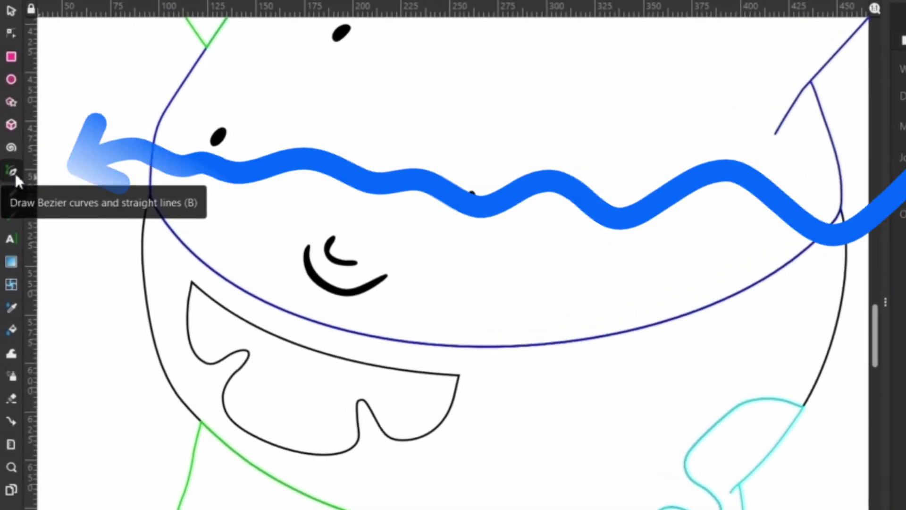
- Draw a waistband line across the shorts from edge to edge and curve it along the top of the left flower patch
left_click(14, 173)
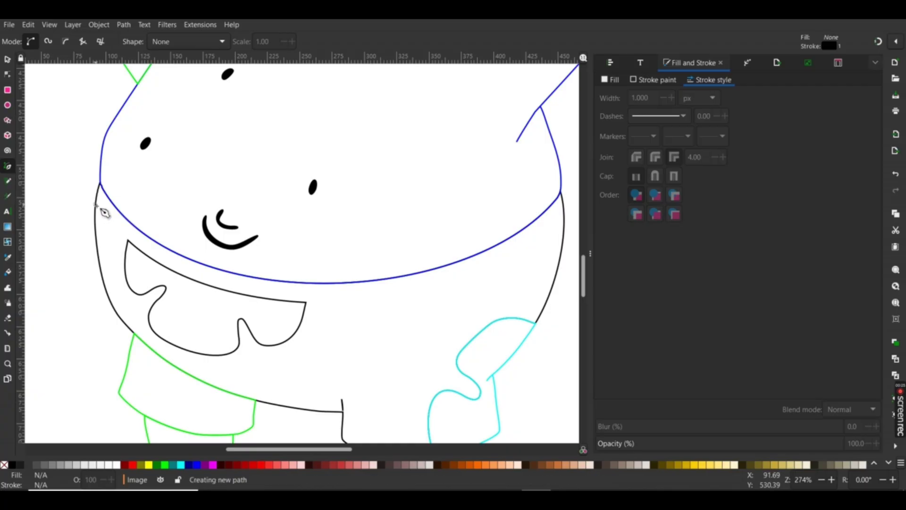
left_click(163, 239)
left_click(562, 213)
key("Return")
key("n")
left_click_drag(347, 209, 307, 301)
left_click_drag(437, 295, 498, 307)
left_click_drag(233, 304, 231, 301)
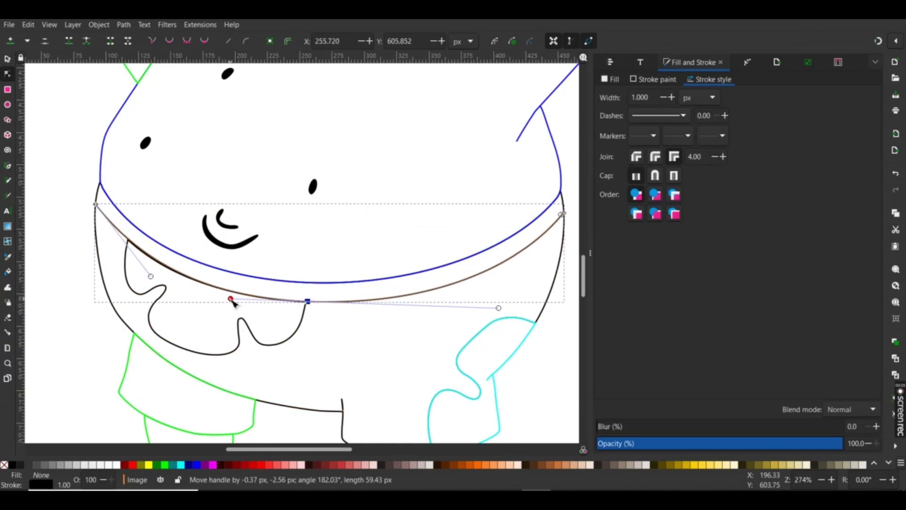
- Delete the duplicate inner outline of the mouth
scroll(130, 242, "up", 4)
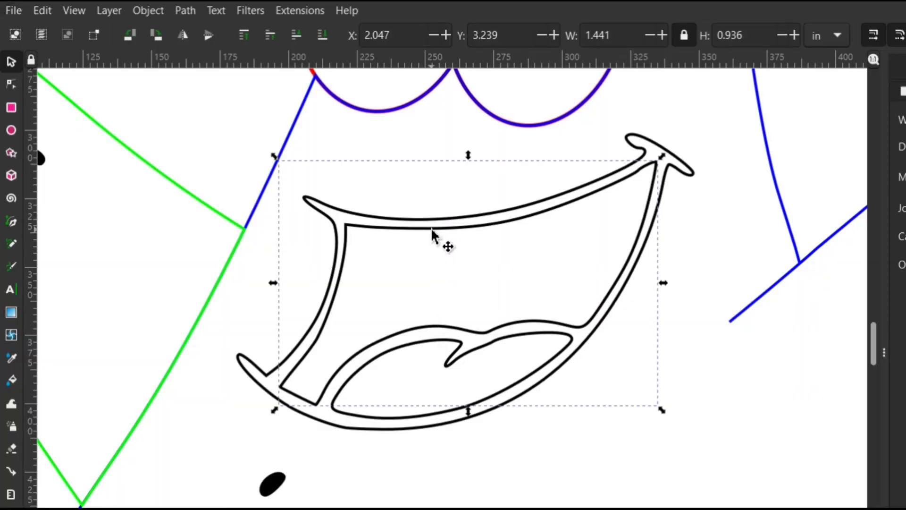
scroll(460, 359, "up", 2)
key("n")
scroll(463, 355, "down", 5)
- Delete the extra nodes at the tongue's centre crease and reshape the right lobe into a rounded arc
scroll(455, 239, "up", 3)
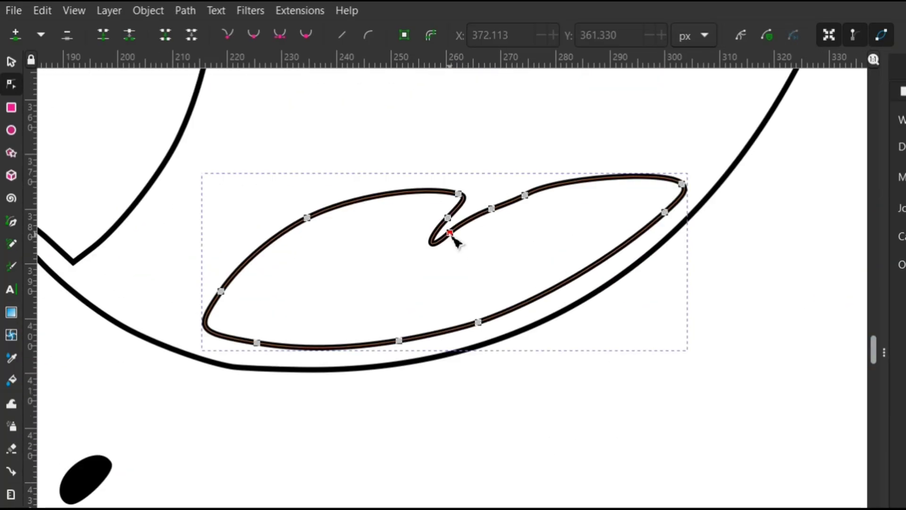
left_click(449, 234)
key("Delete")
left_click_drag(449, 233, 541, 184)
key("Delete")
left_click_drag(450, 232, 462, 196)
left_click_drag(559, 168, 574, 154)
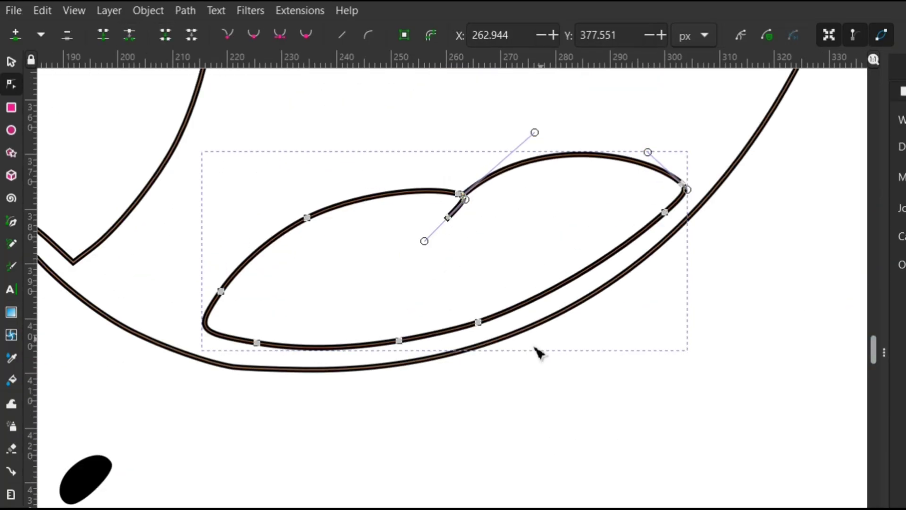
- Delete the extra nodes along the tongue's lower edge and pull the crease's end node down into the tongue
left_click_drag(536, 347, 382, 309)
key("Delete")
left_click_drag(448, 217, 414, 244)
left_click_drag(432, 230, 457, 203)
scroll(459, 188, "up", 3)
scroll(454, 249, "down", 3)
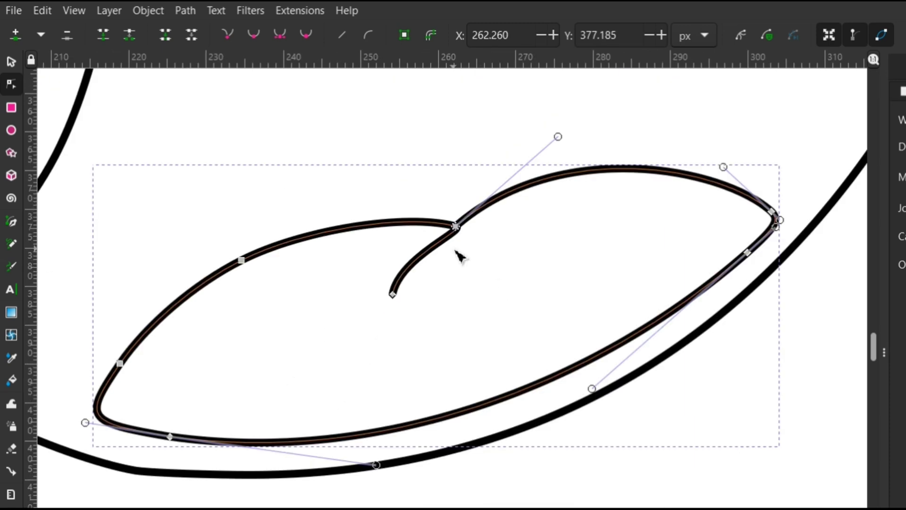
- Bring the tongue's crease nodes together at a sharp corner between the lobes and make the crease one short straight line
left_click_drag(410, 282, 419, 286)
left_click_drag(464, 230, 435, 212)
left_click(465, 249)
scroll(458, 235, "up", 6)
left_click(443, 235)
mouse_move(493, 231)
left_mouse_down()
mouse_move(462, 262)
mouse_move(495, 231)
left_mouse_up()
double_click(228, 35)
scroll(425, 216, "down", 3)
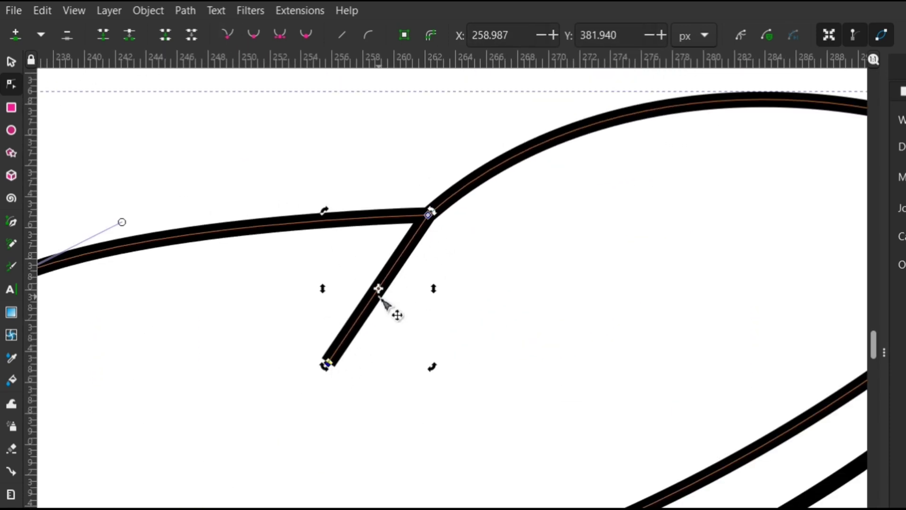
left_click(428, 215)
left_click_drag(328, 363, 322, 330)
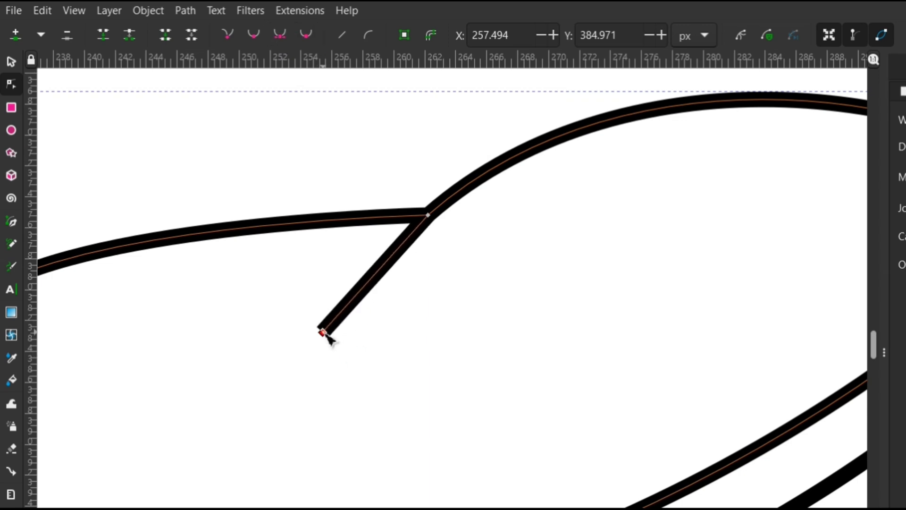
scroll(323, 328, "down", 5)
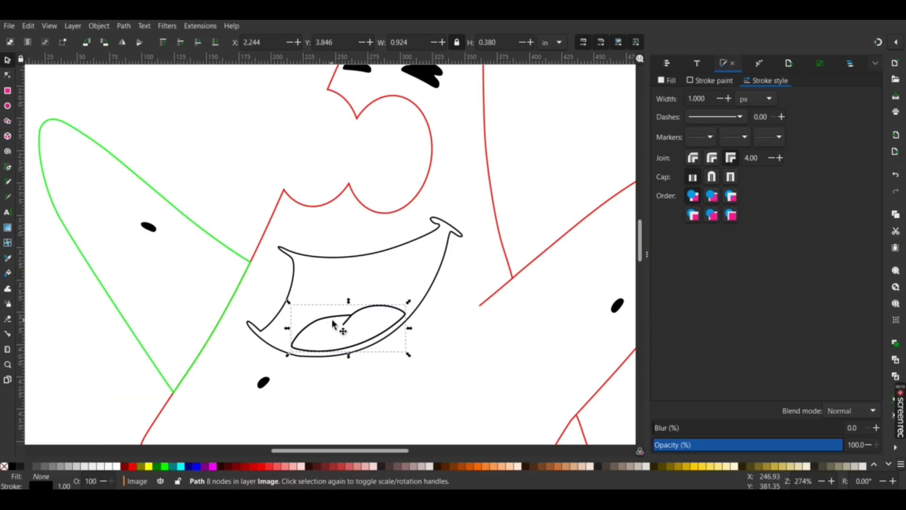
- Place a copy of the tongue outline beside the face with a red stroke and delete the black tongue from the mouth
left_click_drag(339, 325, 184, 163)
left_click(133, 465, "shift")
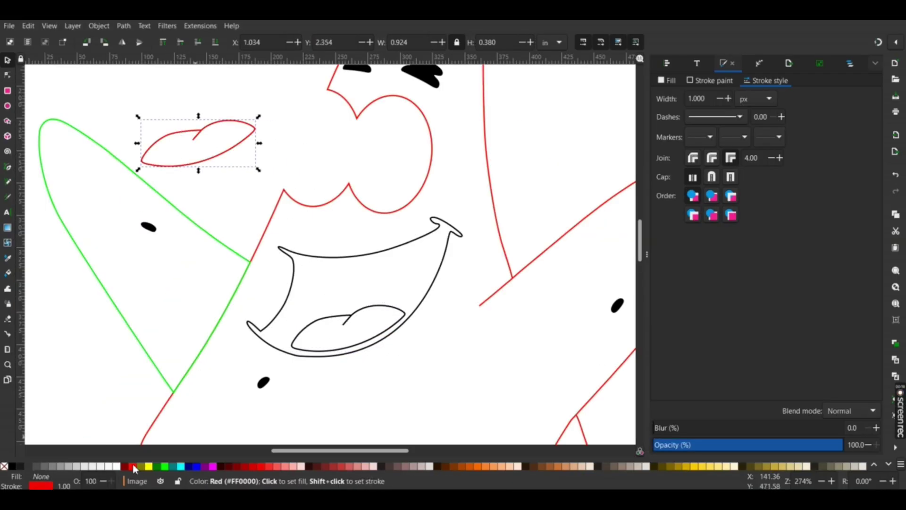
left_click(354, 323)
key("Delete")
- Fill the mouth outline with black and place a duplicate of the red tongue inside it
left_click(347, 262)
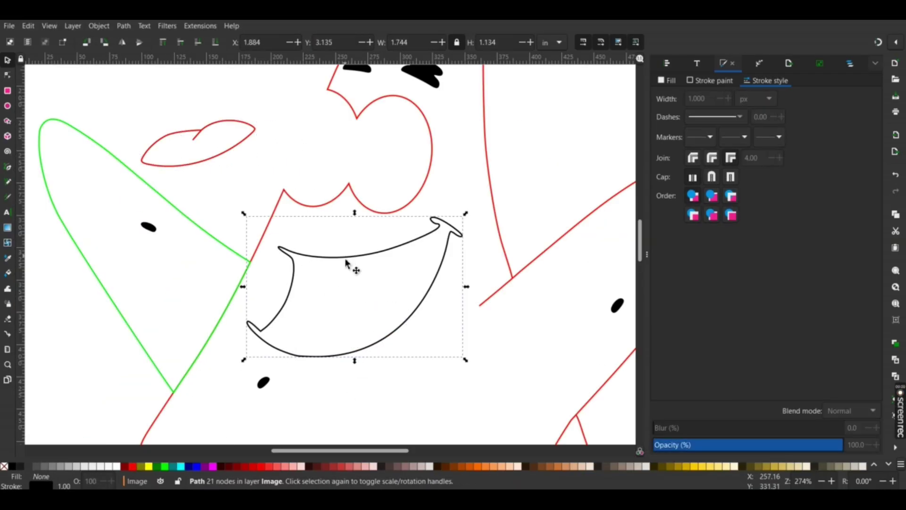
left_click(23, 466)
left_click(187, 167)
key("ctrl+d")
left_click_drag(187, 166, 348, 322)
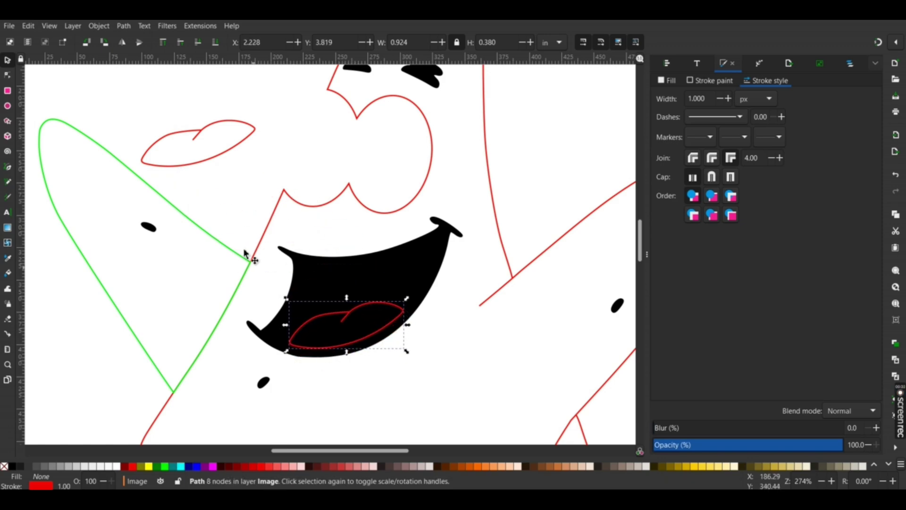
- Duplicate all the starfish outlines and place the copy beside the page
left_click(237, 220)
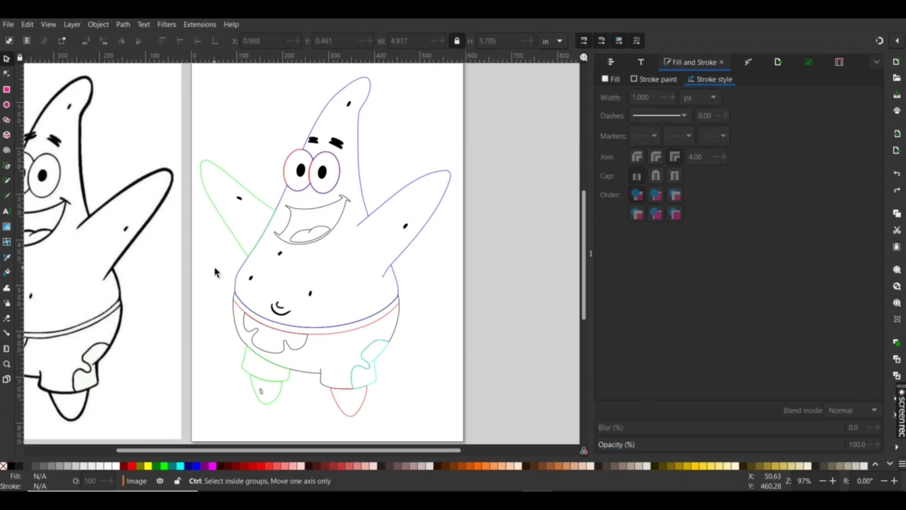
scroll(215, 272, "down", 1)
left_click_drag(186, 113, 415, 397)
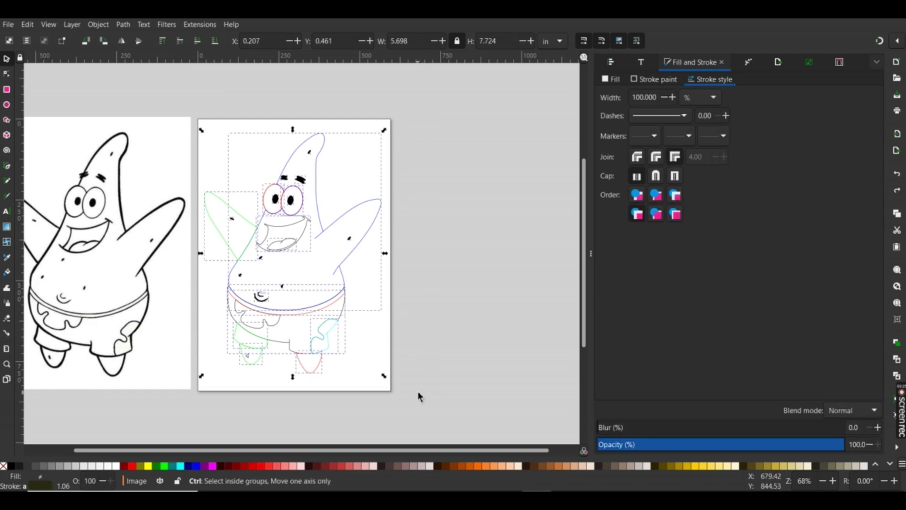
key("ctrl+d")
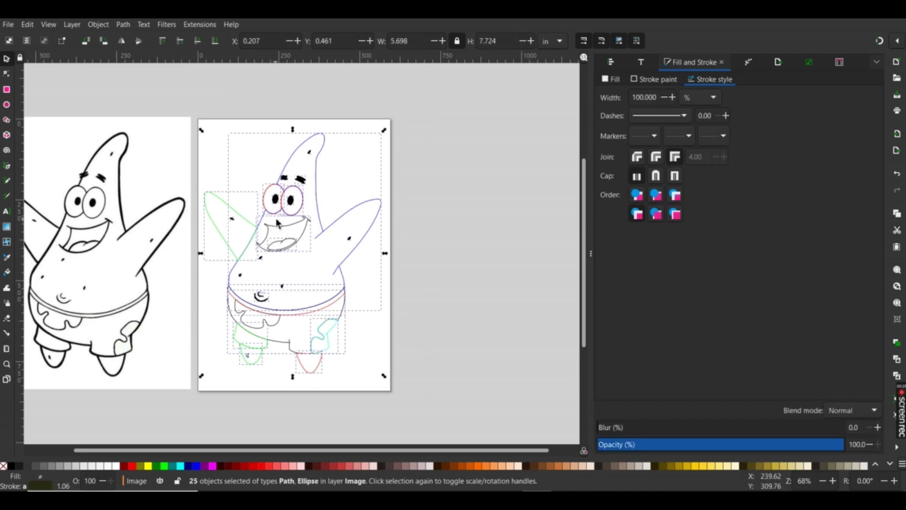
left_click_drag(283, 217, 485, 218)
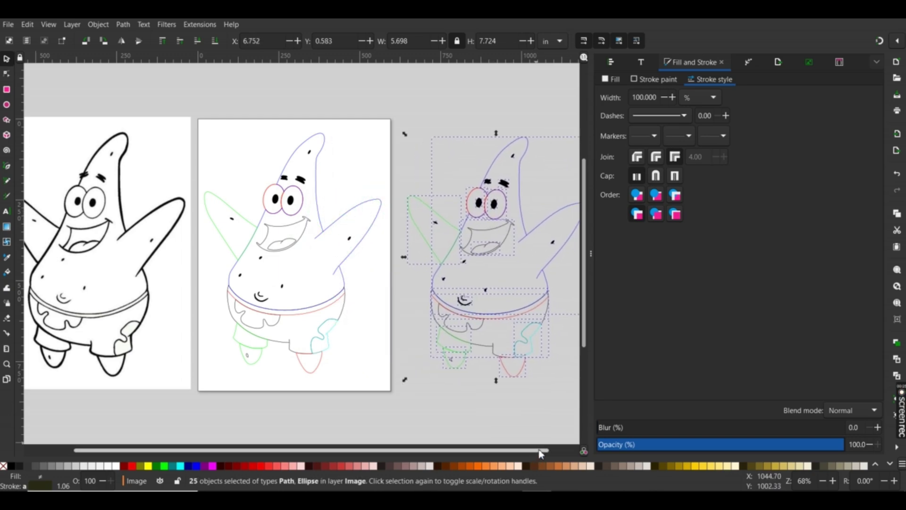
left_click_drag(540, 450, 569, 454)
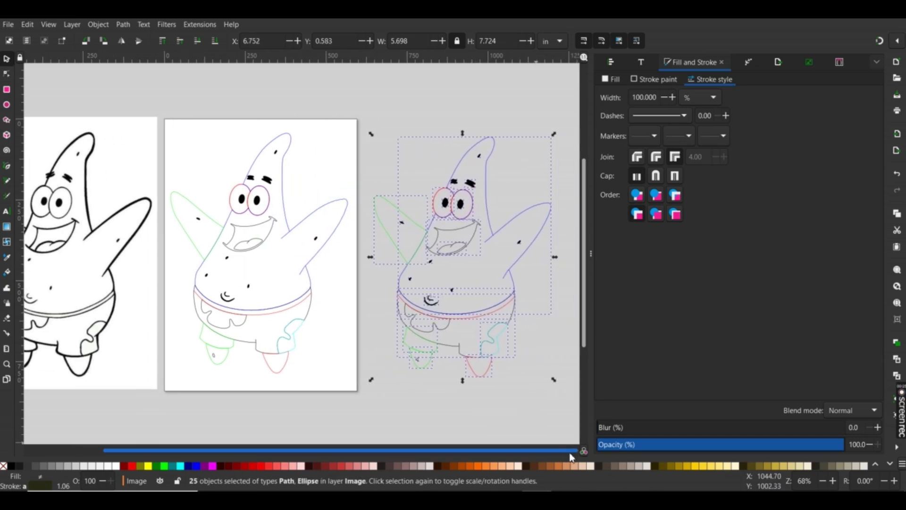
- Unite the copied outlines into one silhouette with no fill and a red stroke
left_click(98, 25)
mouse_move(123, 24)
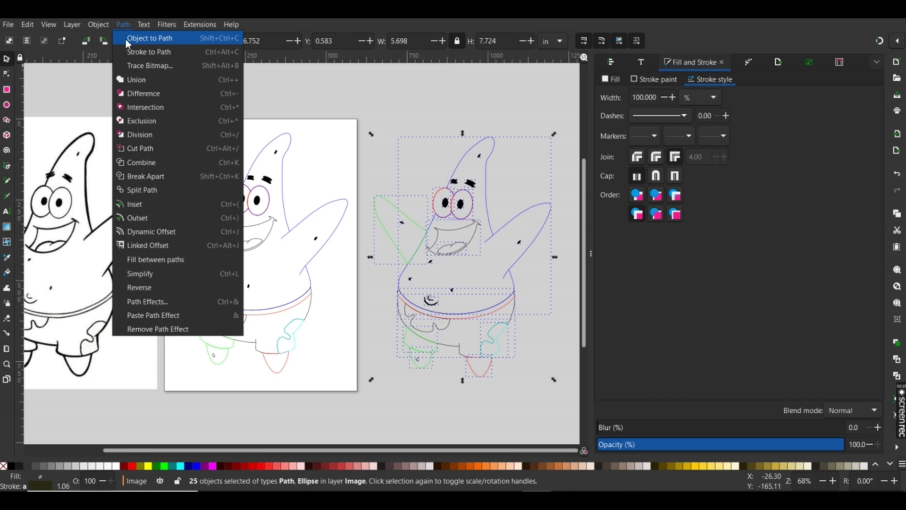
left_click(132, 79)
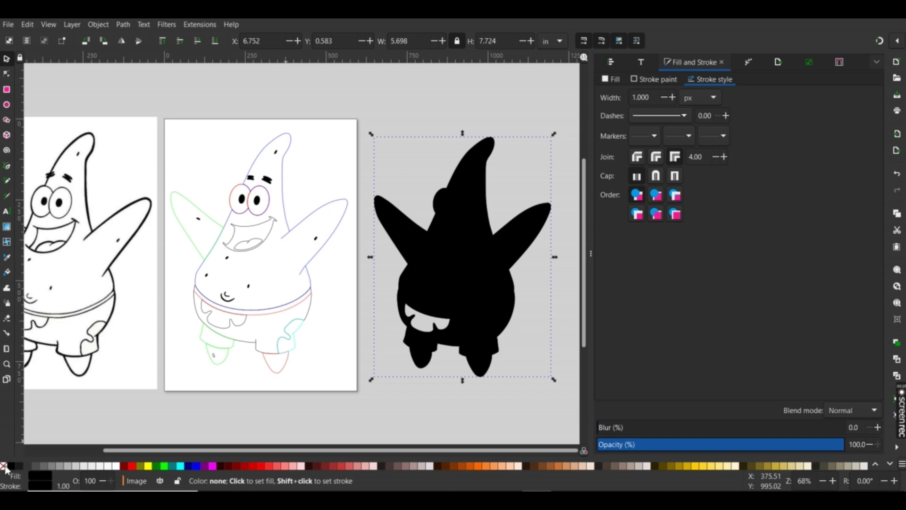
left_click(4, 466)
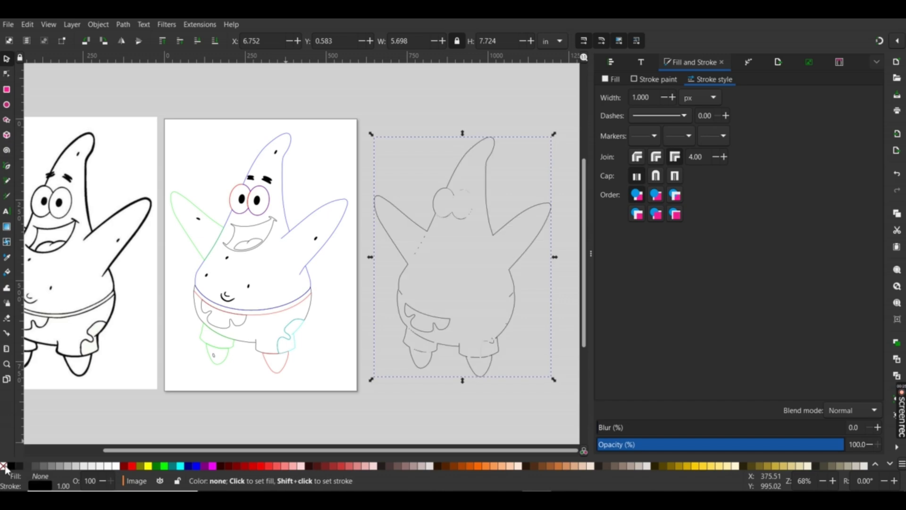
left_click(133, 466, "shift")
- Break the silhouette path apart and delete all the small inner pieces, keeping only the outer contour
left_click(122, 25)
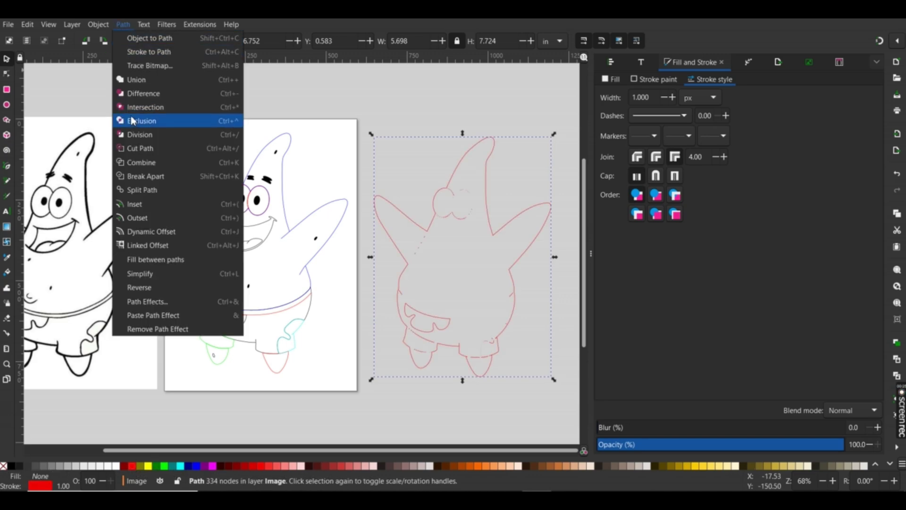
left_click(137, 177)
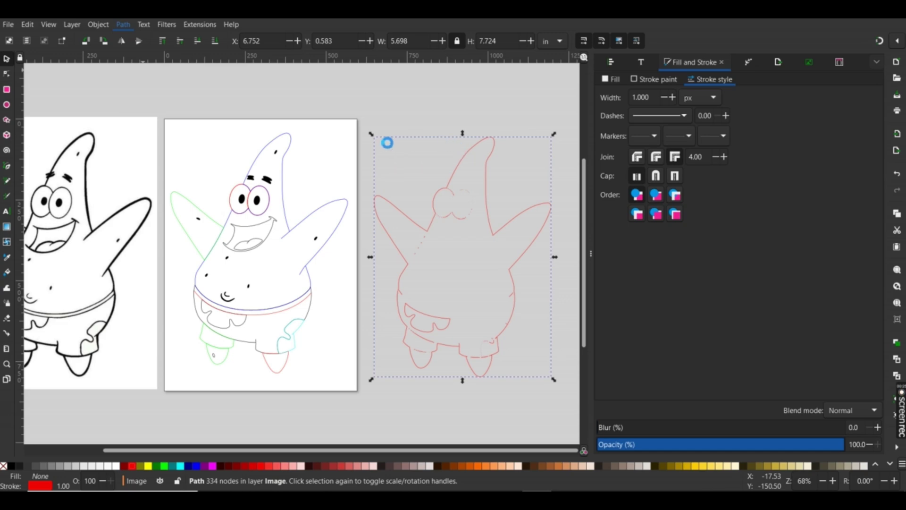
left_click_drag(363, 121, 543, 365)
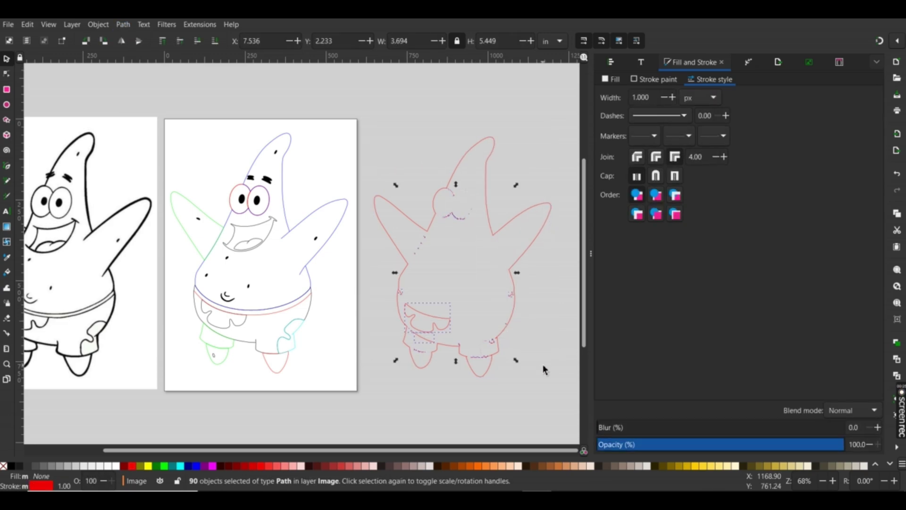
key("Delete")
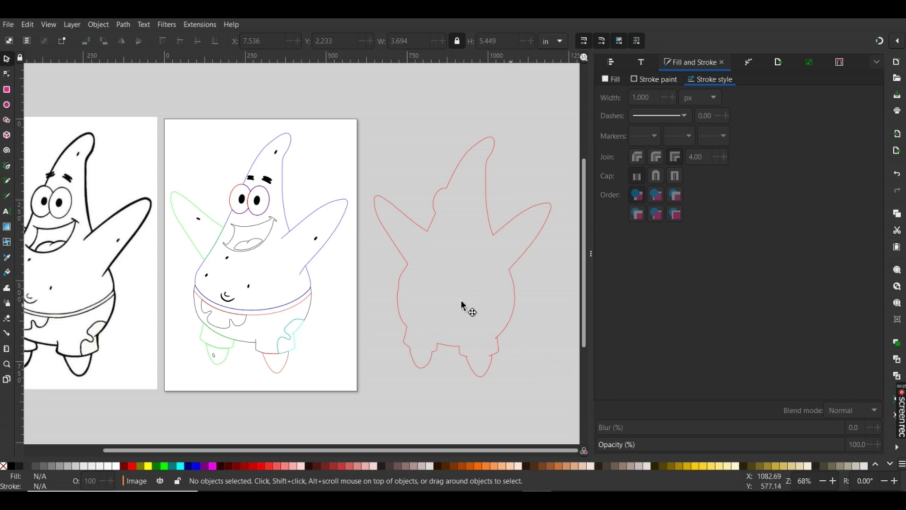
mouse_move(461, 301)
left_mouse_down()
mouse_move(302, 306)
mouse_move(538, 297)
mouse_move(519, 293)
left_mouse_up()
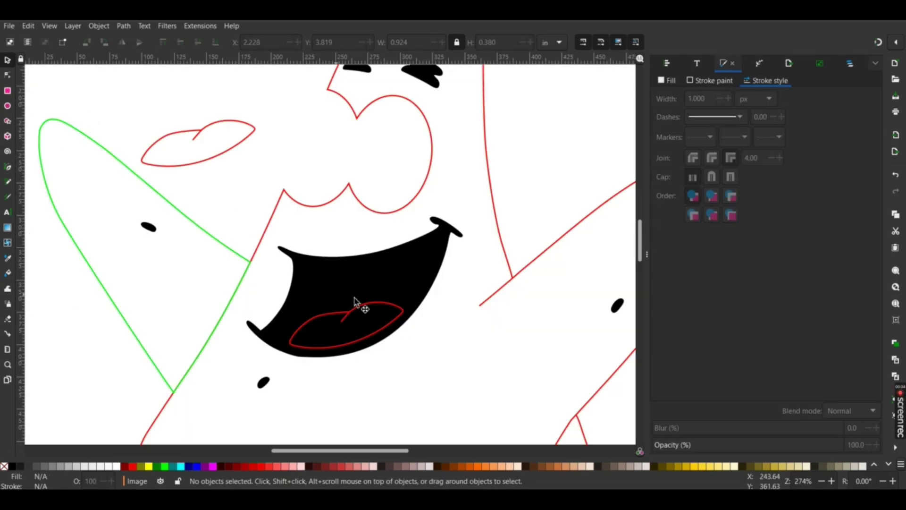
- Group the left arm with its freckle and place it in the gap between the head and the right arm
scroll(335, 335, "down", 2)
left_click_drag(263, 241, 220, 190)
key("ctrl+g")
left_click_drag(168, 218, 257, 389)
left_click(297, 360)
left_click_drag(309, 255, 508, 188)
key("5")
- Give the lower waistband line of the shorts a yellow stroke
scroll(299, 374, "up", 4)
left_click(344, 286)
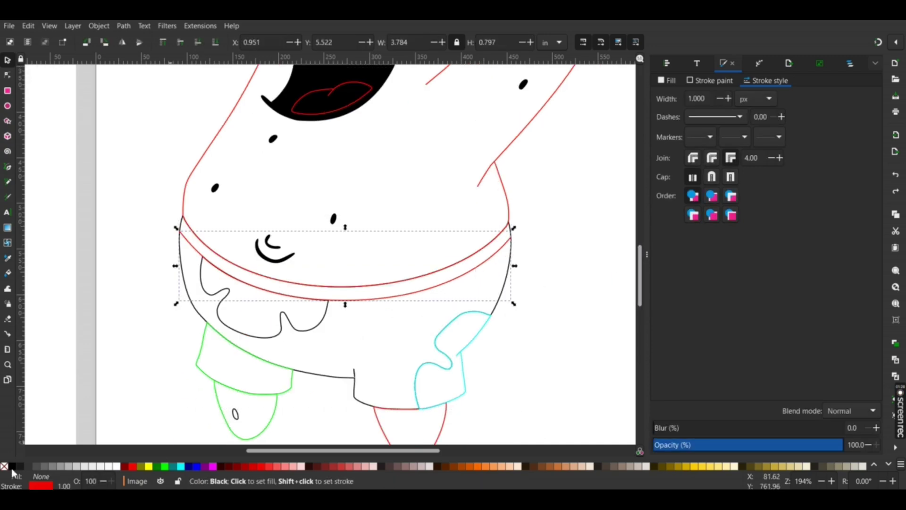
left_click(148, 466, "shift")
- Take the two patches off the shorts, give them a red stroke and place them beneath the spare tongue
left_click(211, 295)
left_click(99, 26)
left_click(143, 176)
left_click(142, 175)
left_click_drag(210, 295, 83, 118)
left_click_drag(463, 373, 126, 236)
left_click(136, 160, "shift")
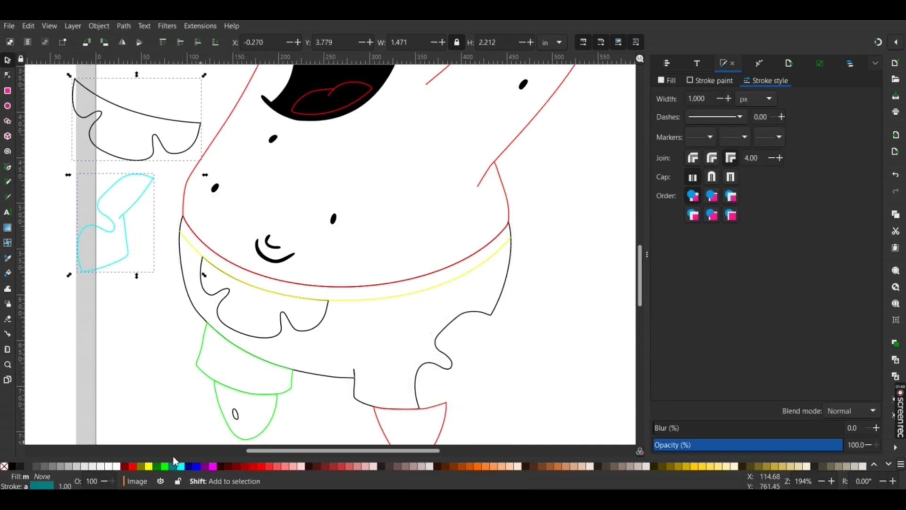
left_click(133, 466, "shift")
scroll(141, 217, "up", 6)
left_click_drag(175, 287, 197, 154)
scroll(309, 218, "down", 2)
- Move both feet off the legs and place them beside the underside of the right arm
left_click(368, 407)
left_click_drag(359, 405, 372, 275)
left_click(369, 407)
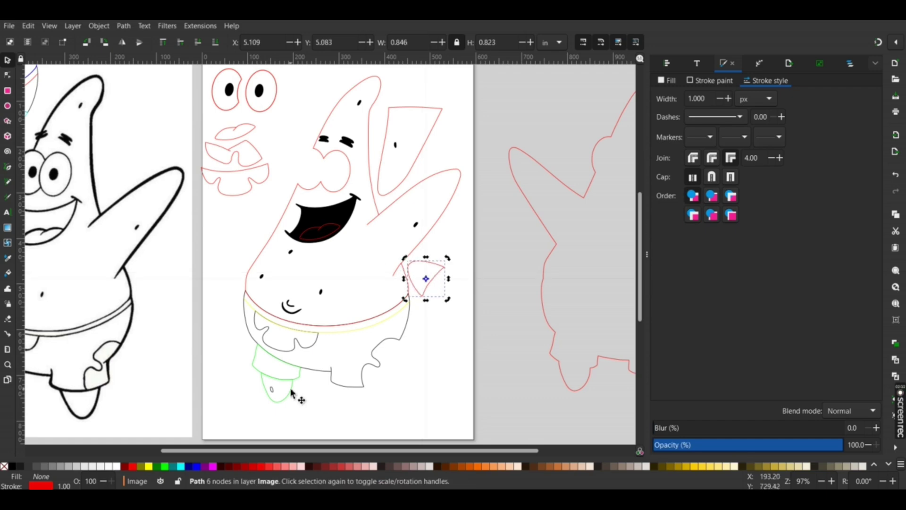
left_click_drag(271, 389, 436, 243)
- Move the green leg cuff and the shorts away from the body, then group them with a red stroke
left_click_drag(276, 366, 248, 396)
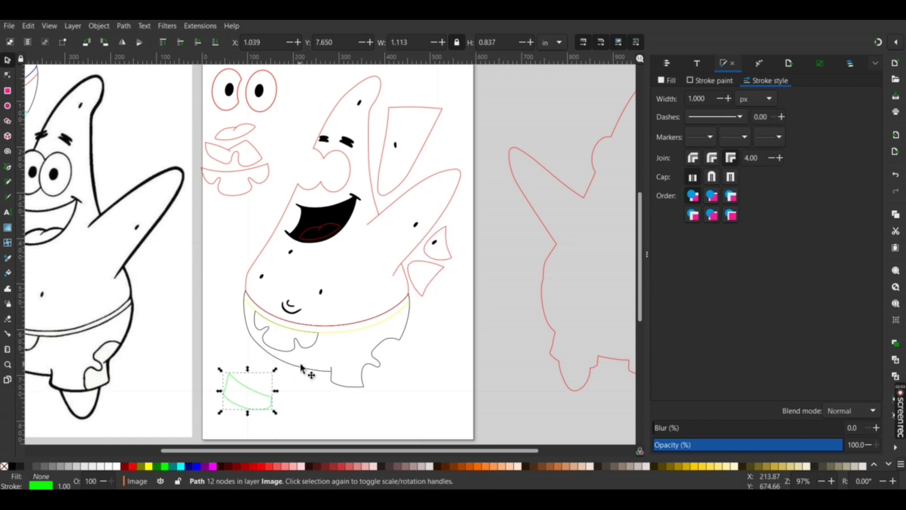
left_click(349, 333, "shift")
key("ctrl+g")
left_click_drag(348, 332, 326, 359)
left_click(250, 407, "shift")
left_click(132, 467, "shift")
key("ctrl+g")
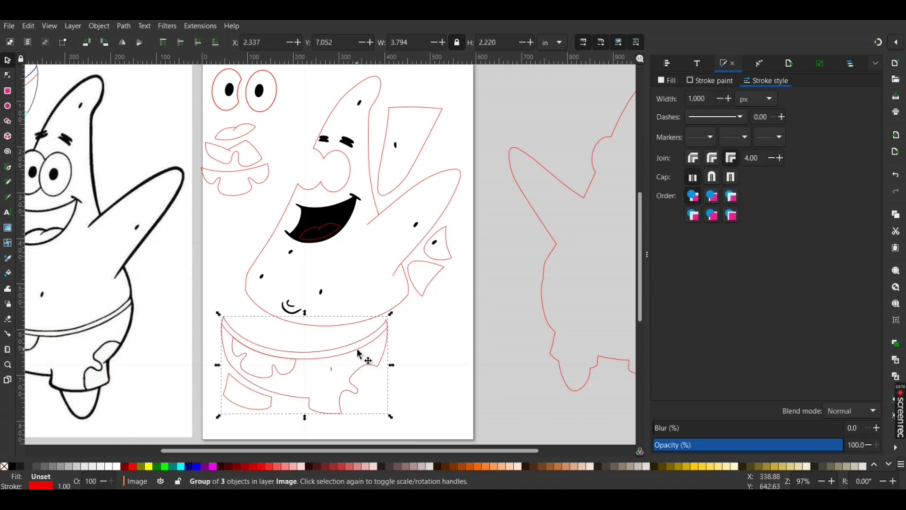
- Ungroup the shorts pieces and recolour the lower waistband line with a yellow stroke
left_click(347, 359)
scroll(337, 361, "up", 4)
left_click(460, 297)
key("ctrl+shift+g")
left_click(319, 346)
scroll(307, 347, "down", 3)
left_click(148, 467, "shift")
- Group the shorts pieces and the body pieces separately, and space both groups and the silhouette apart
left_click_drag(436, 409, 135, 229)
key("ctrl+g")
left_click_drag(497, 315, 324, 119)
key("ctrl+g")
left_click_drag(372, 231, 385, 216)
left_click_drag(386, 356, 334, 344)
left_click_drag(564, 332, 554, 340)
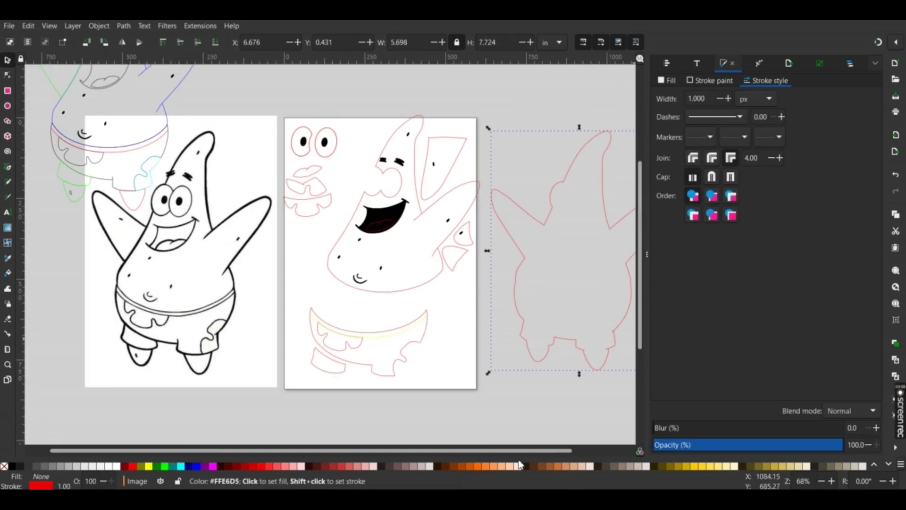
- Move the coloured outline drawing beside the bitmap and scale the separated pieces and silhouette together to 2.5 in high on the page
scroll(415, 278, "down", 1)
left_click_drag(199, 189, 107, 296)
left_click_drag(614, 375, 312, 147)
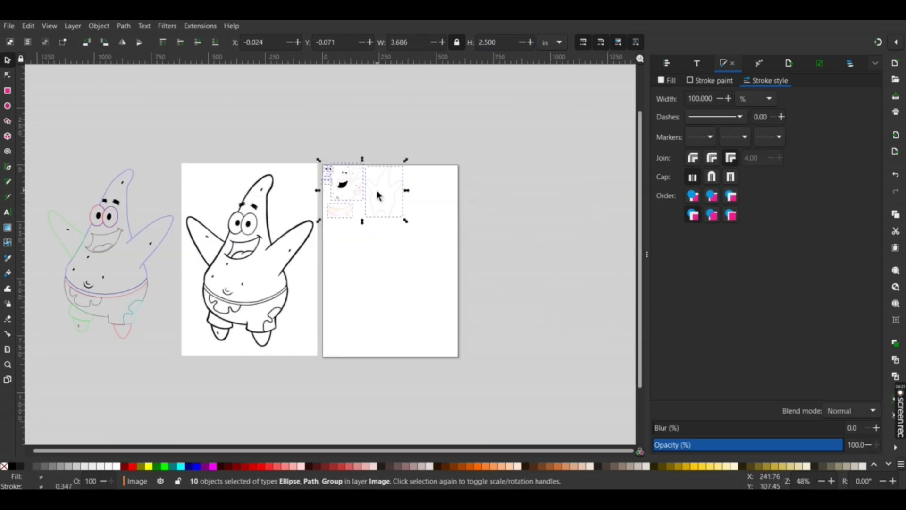
key("3")
key("Escape")
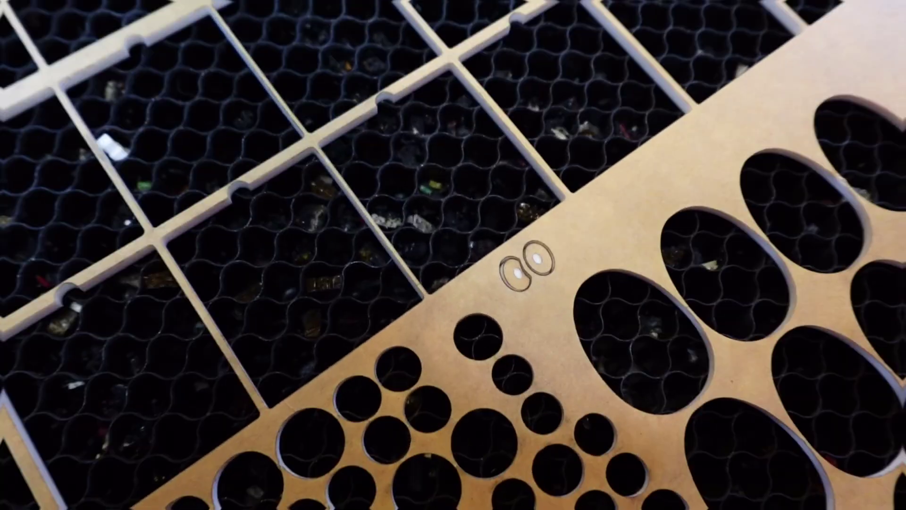